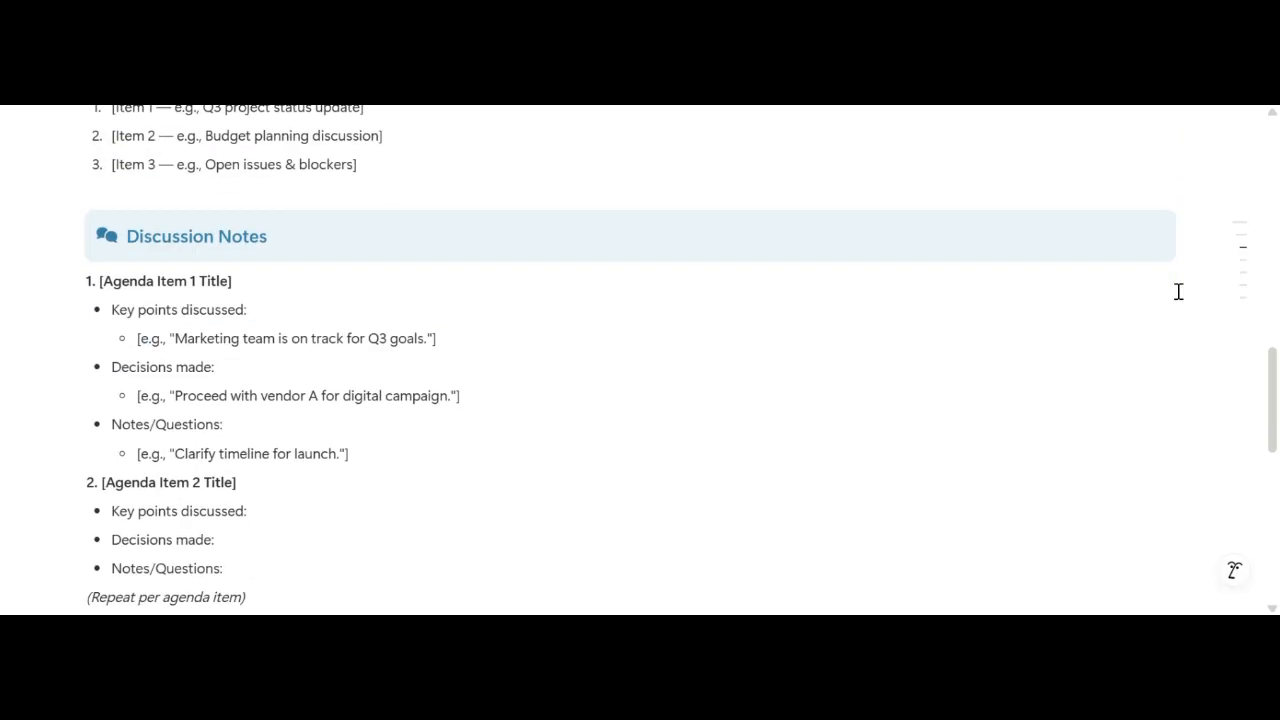
# Step: Look through the meeting notes template from the discussion notes to the follow-ups, and the Advanced Notes Taking page's inbox, favorites and recent notes sections
pyautogui.scroll(-6, 1178, 291)
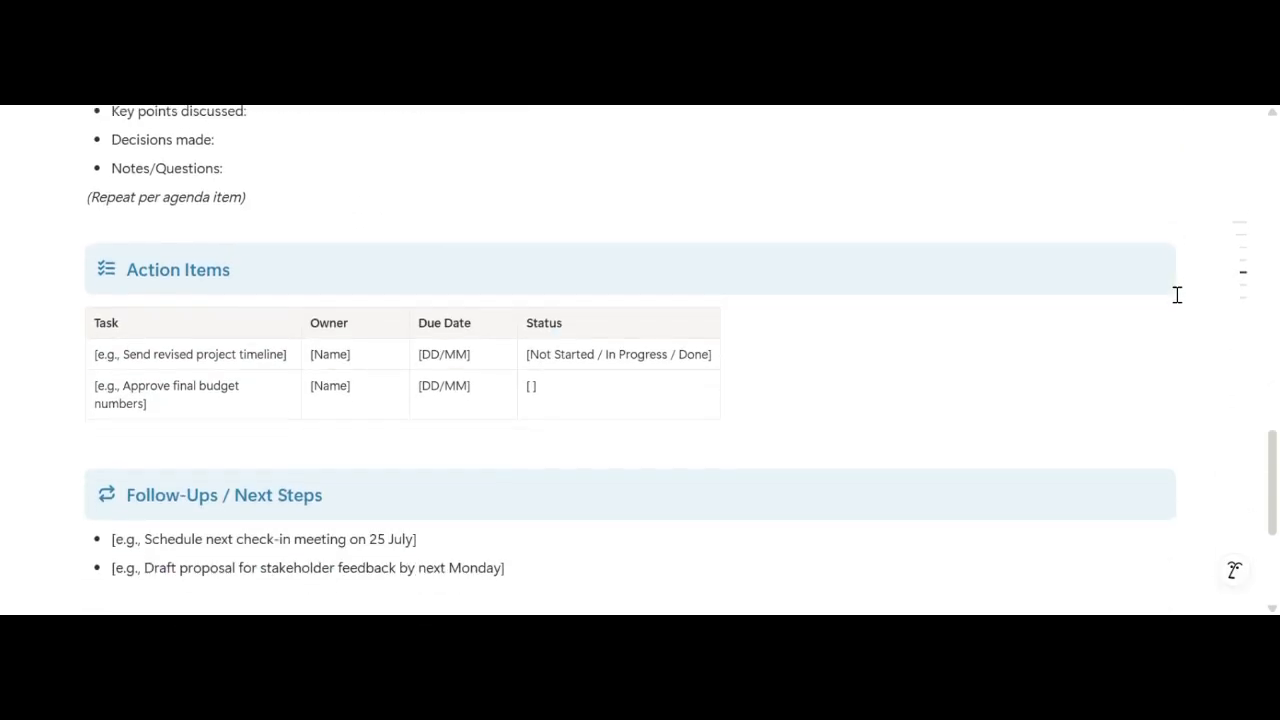
pyautogui.scroll(-1, 1177, 293)
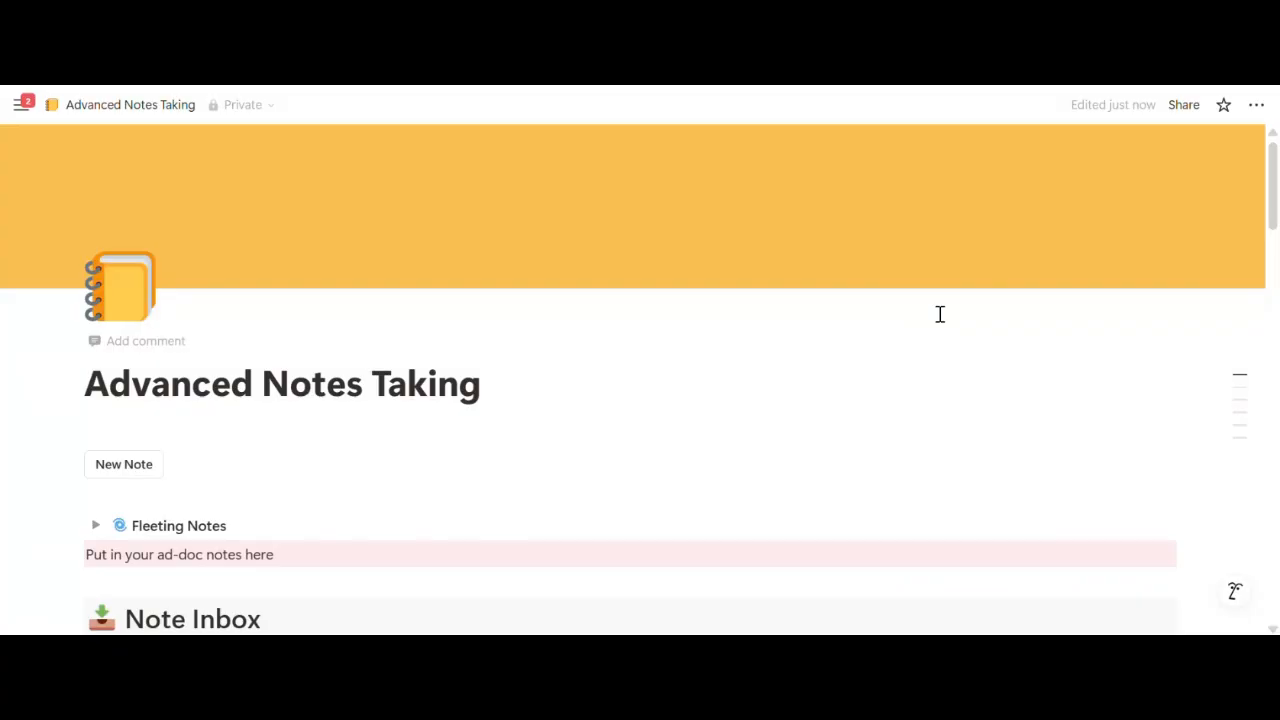
pyautogui.scroll(-2, 940, 314)
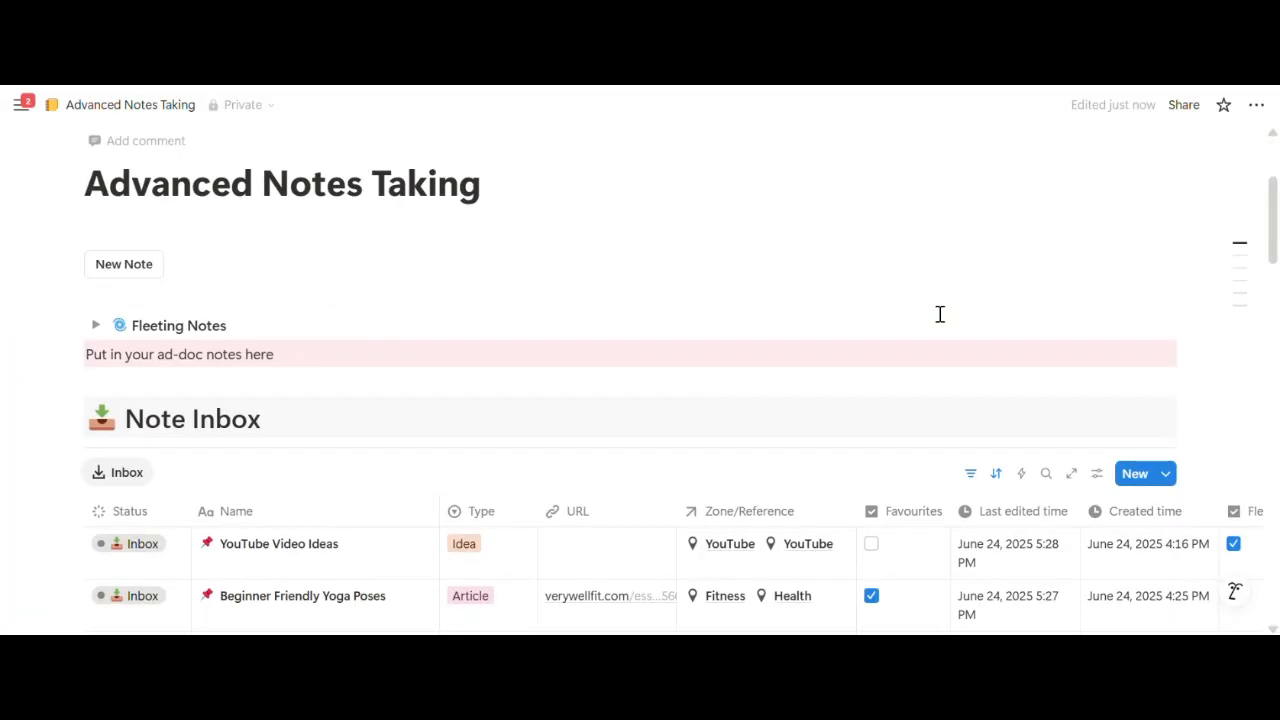
pyautogui.scroll(-5, 940, 314)
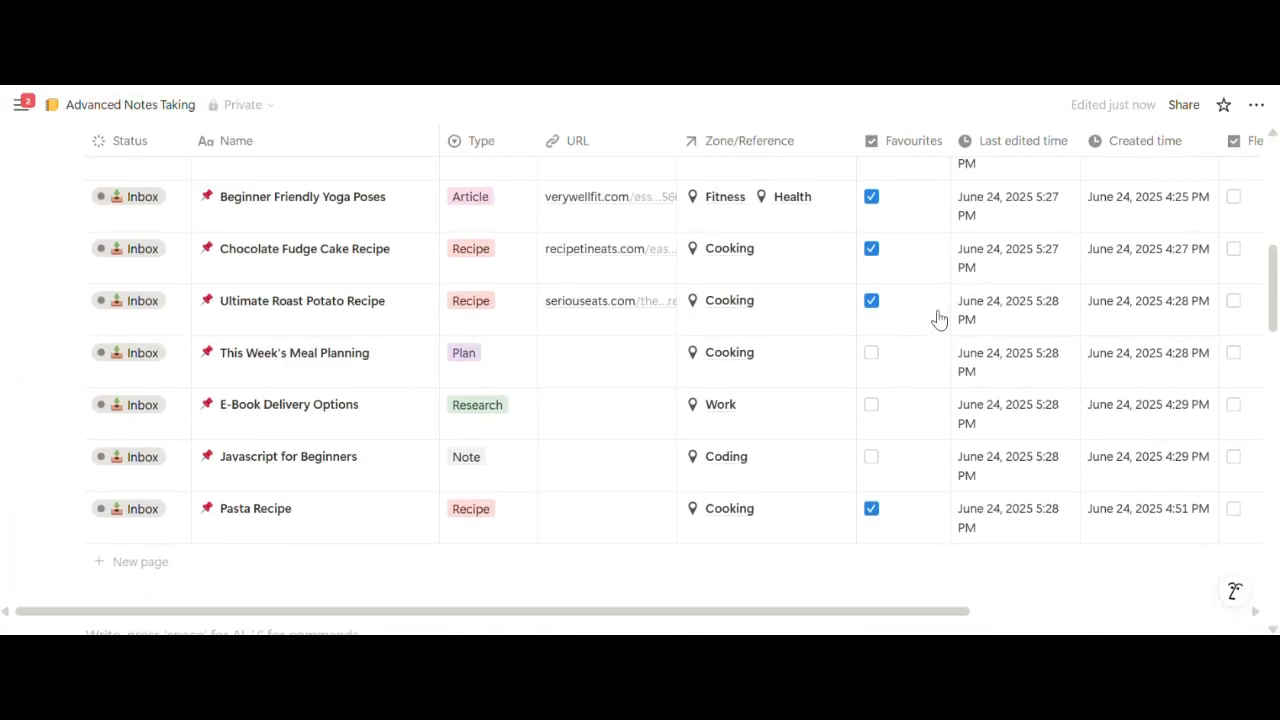
pyautogui.scroll(-4, 940, 318)
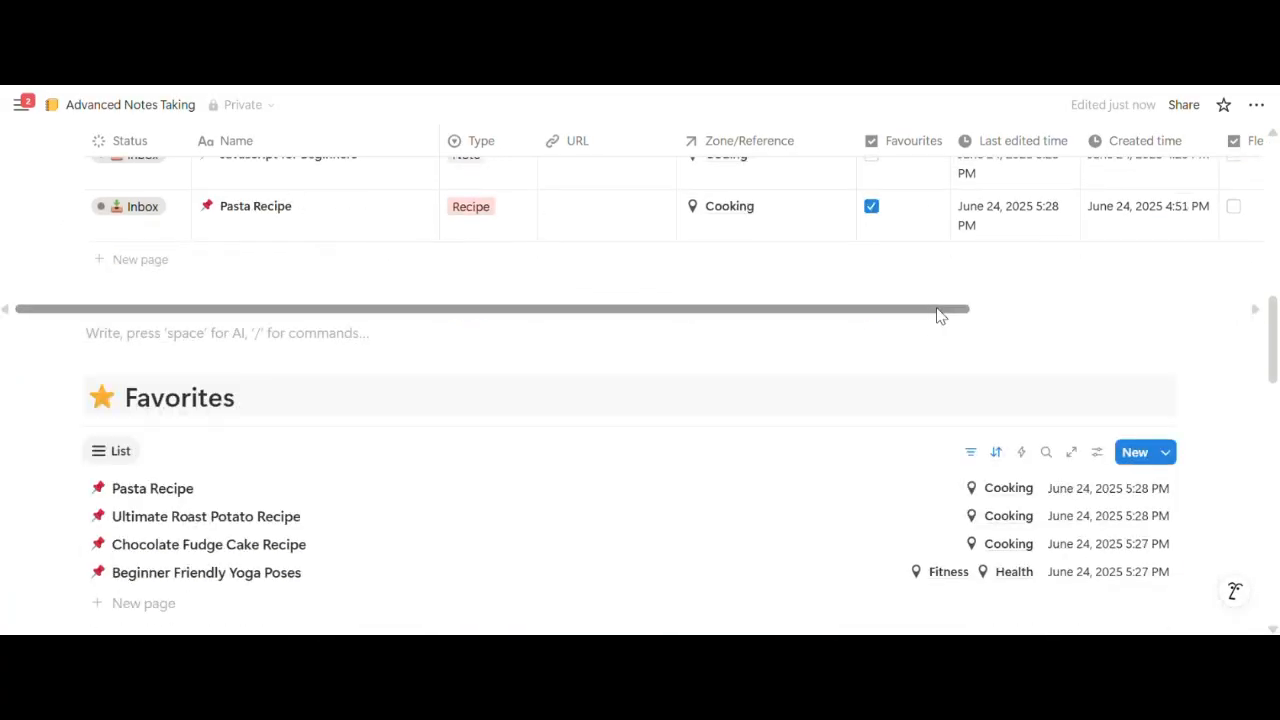
pyautogui.scroll(-5, 940, 316)
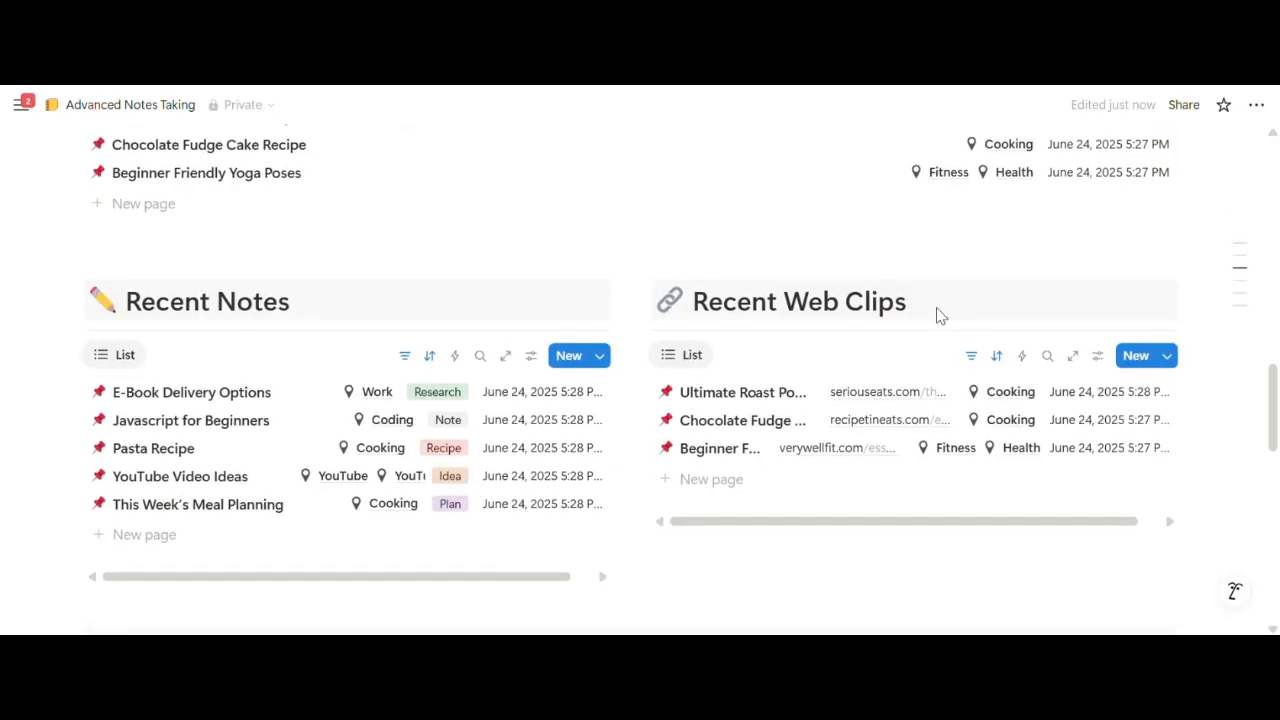
pyautogui.scroll(-5, 940, 316)
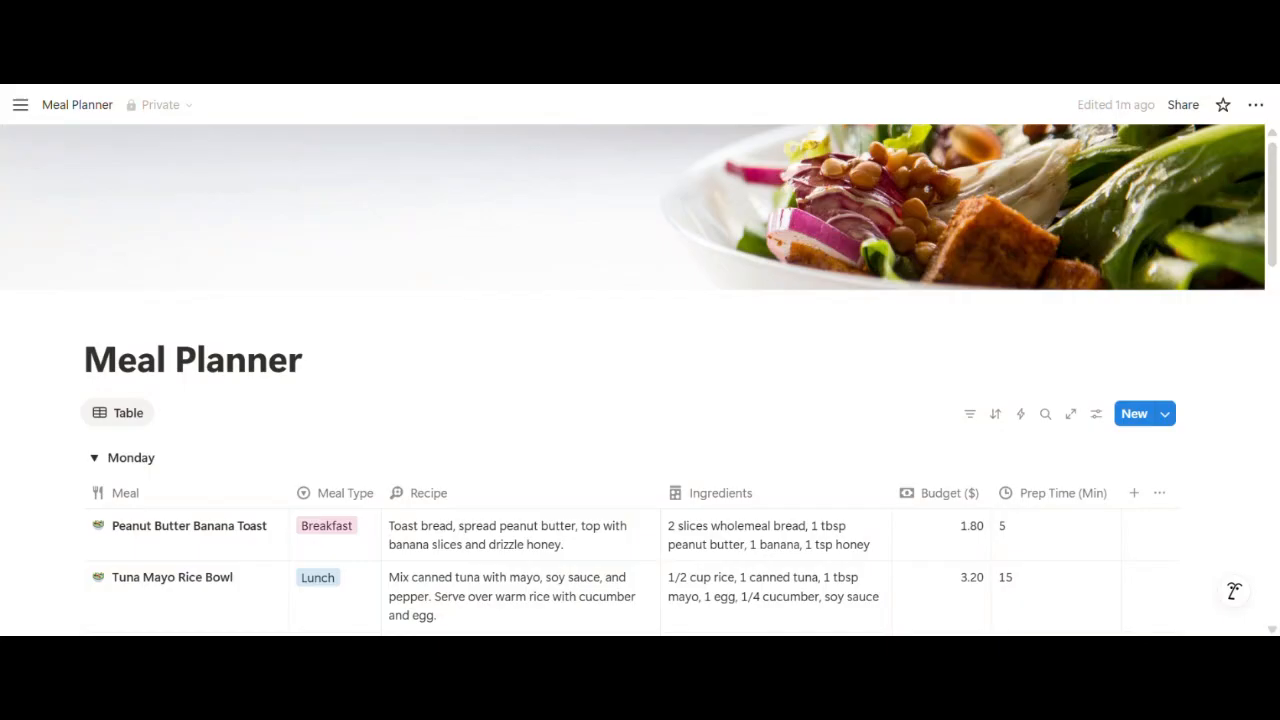
# Step: Add an icon to the Meal Planner page and set it to the green salad bowl emoji
pyautogui.moveTo(155, 331)
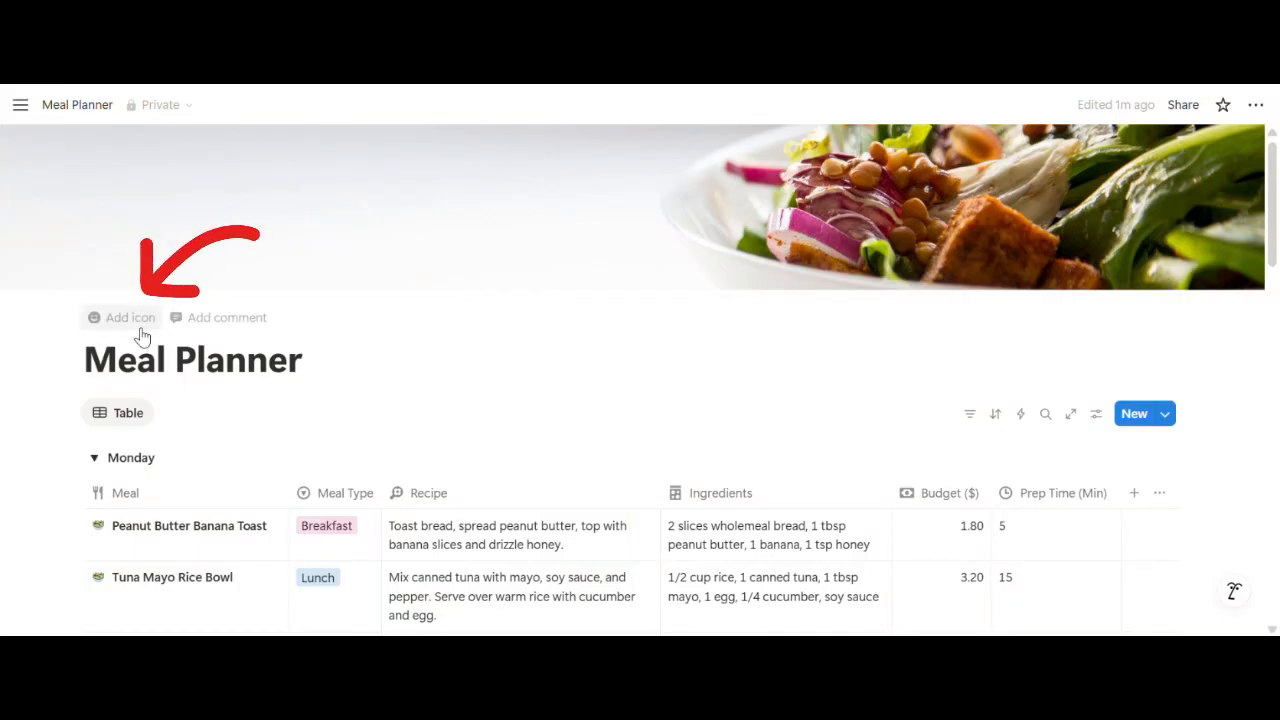
pyautogui.click(141, 331)
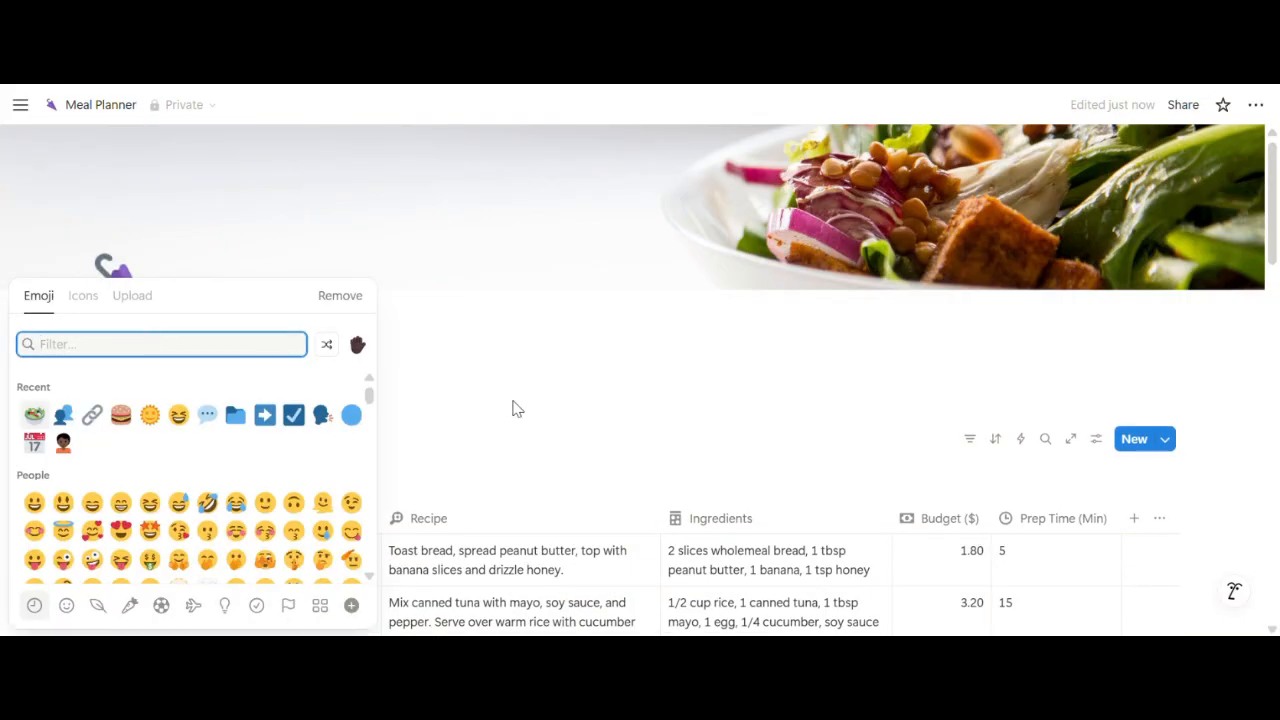
pyautogui.click(545, 406)
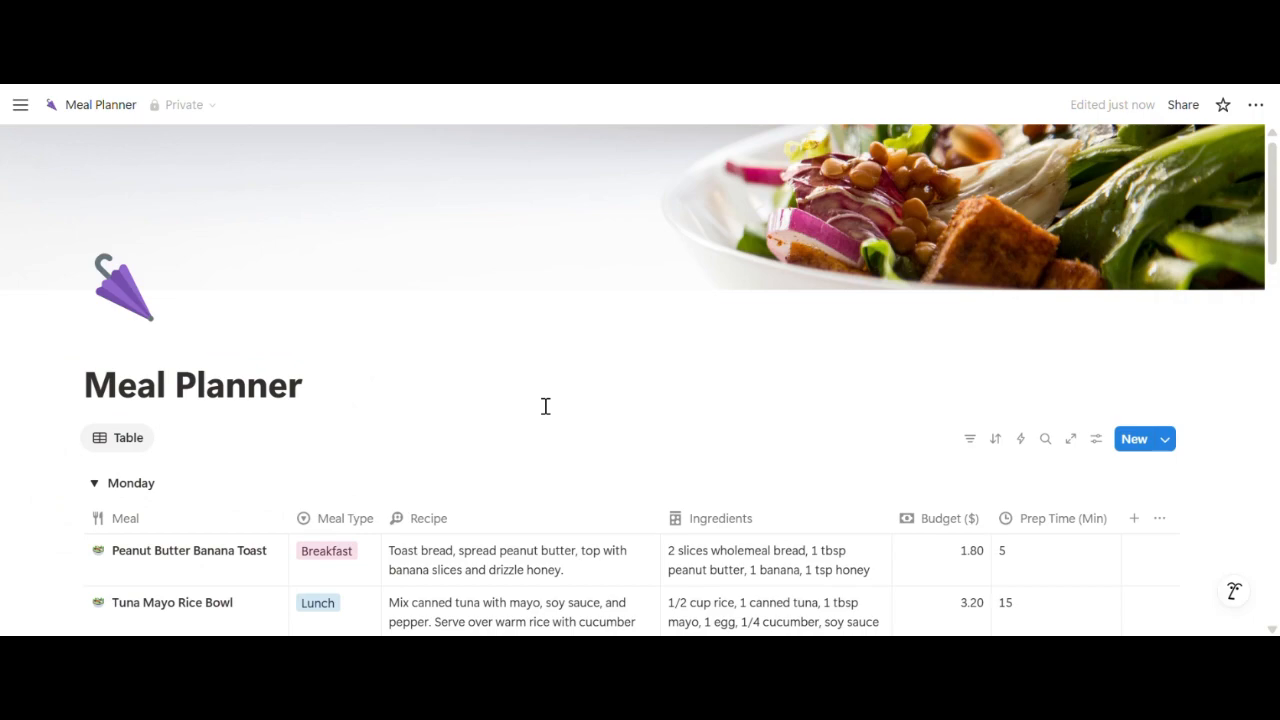
pyautogui.click(128, 316)
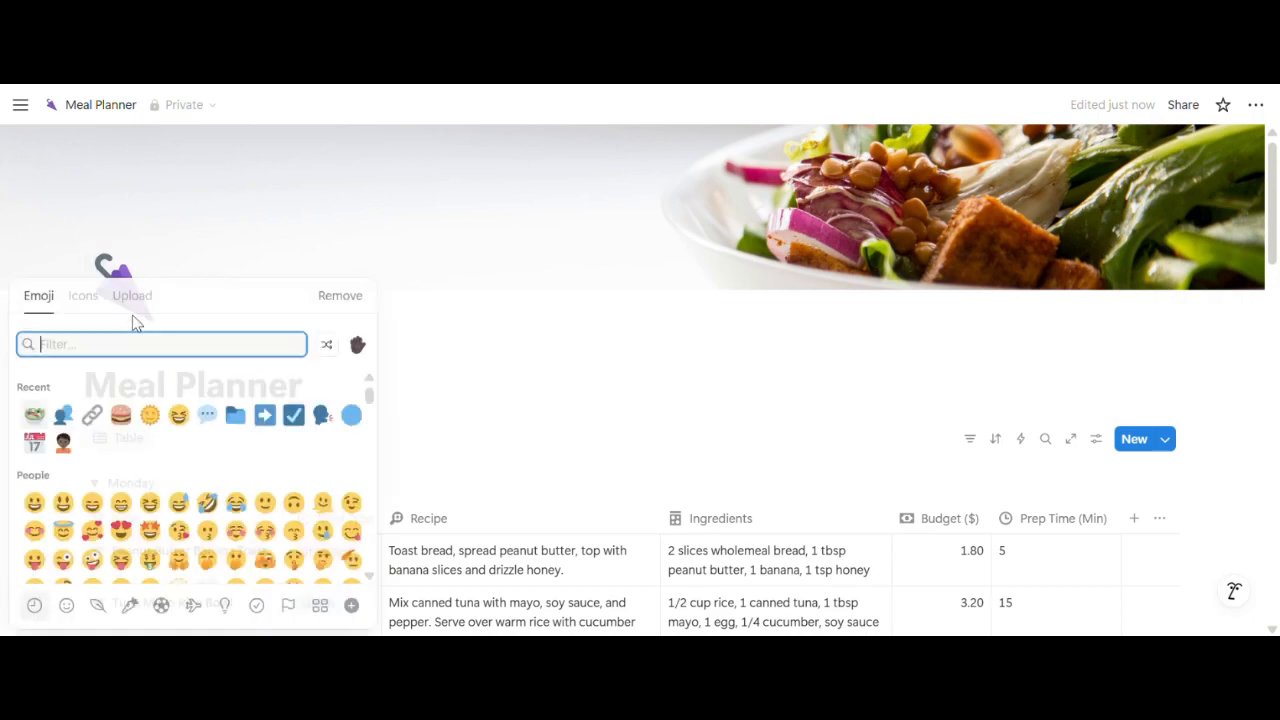
pyautogui.click(36, 424)
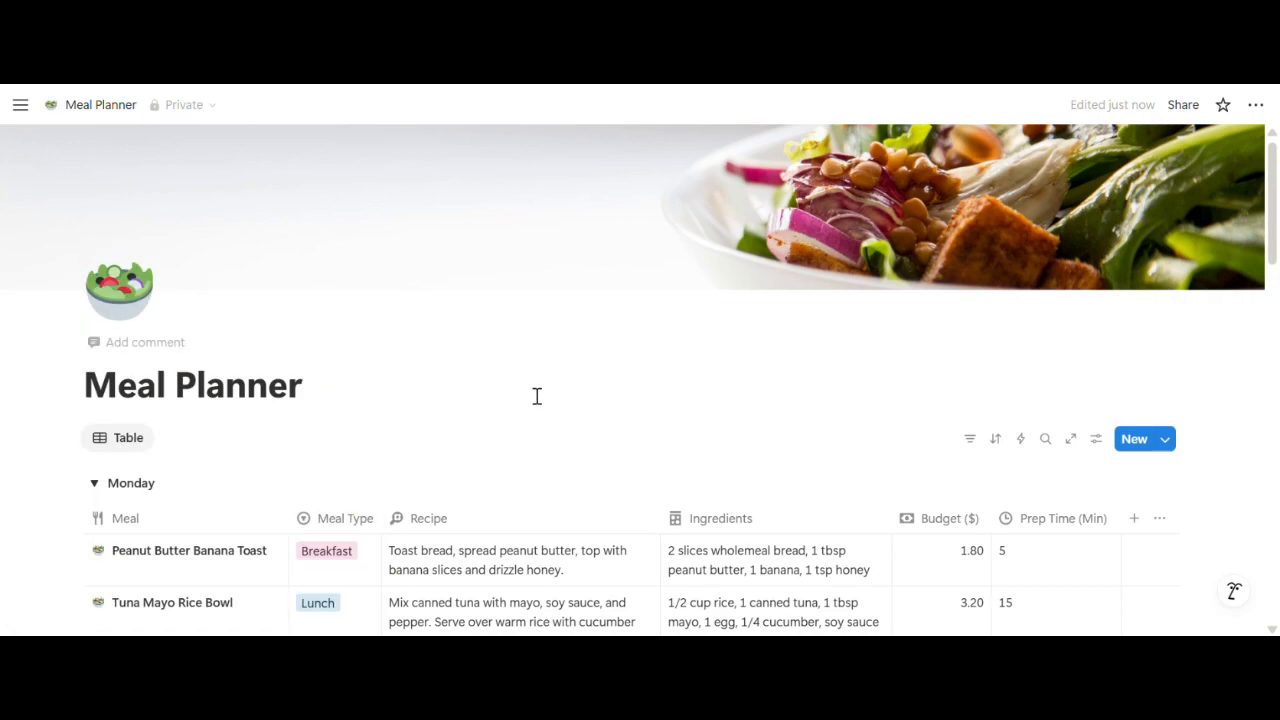
# Step: Change the Meal Planner page icon to the blue fork-and-knife icon from the built-in icon set
pyautogui.click(124, 316)
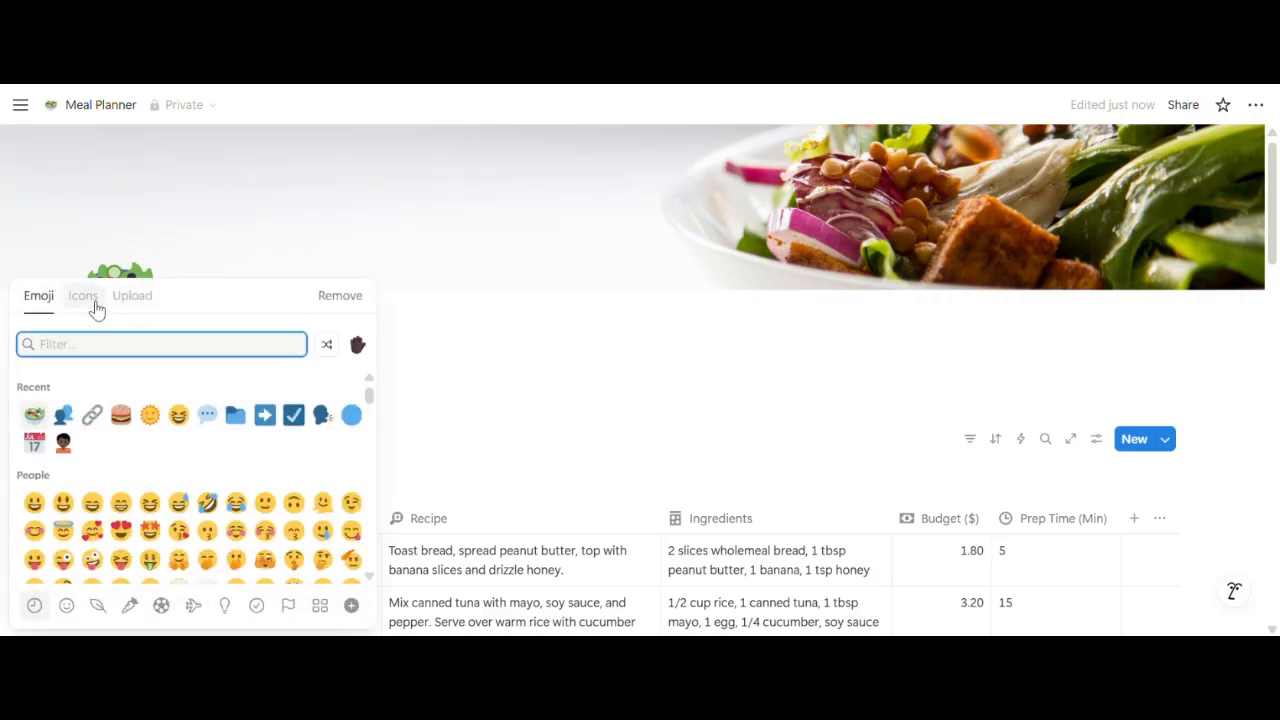
pyautogui.click(96, 312)
pyautogui.click(153, 414)
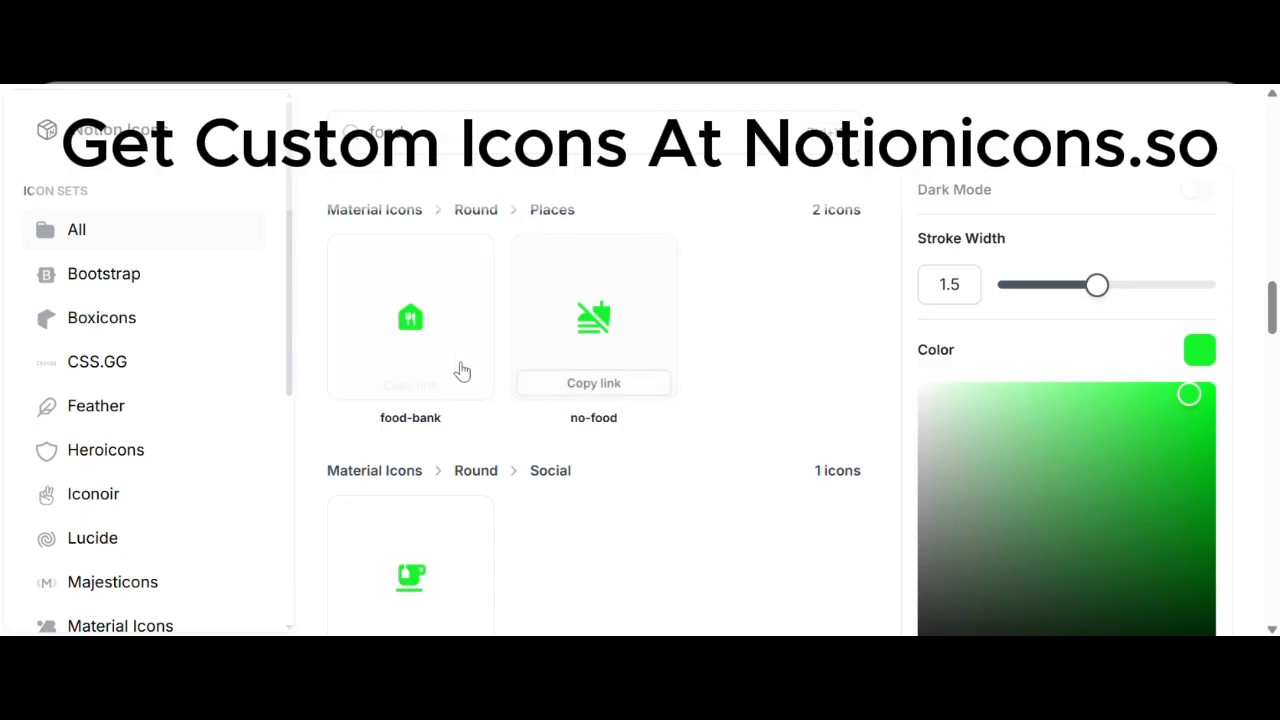
# Step: Copy the link of the green food-bank icon from Notion Icons and save it as the Meal Planner page's custom icon
pyautogui.moveTo(420, 395)
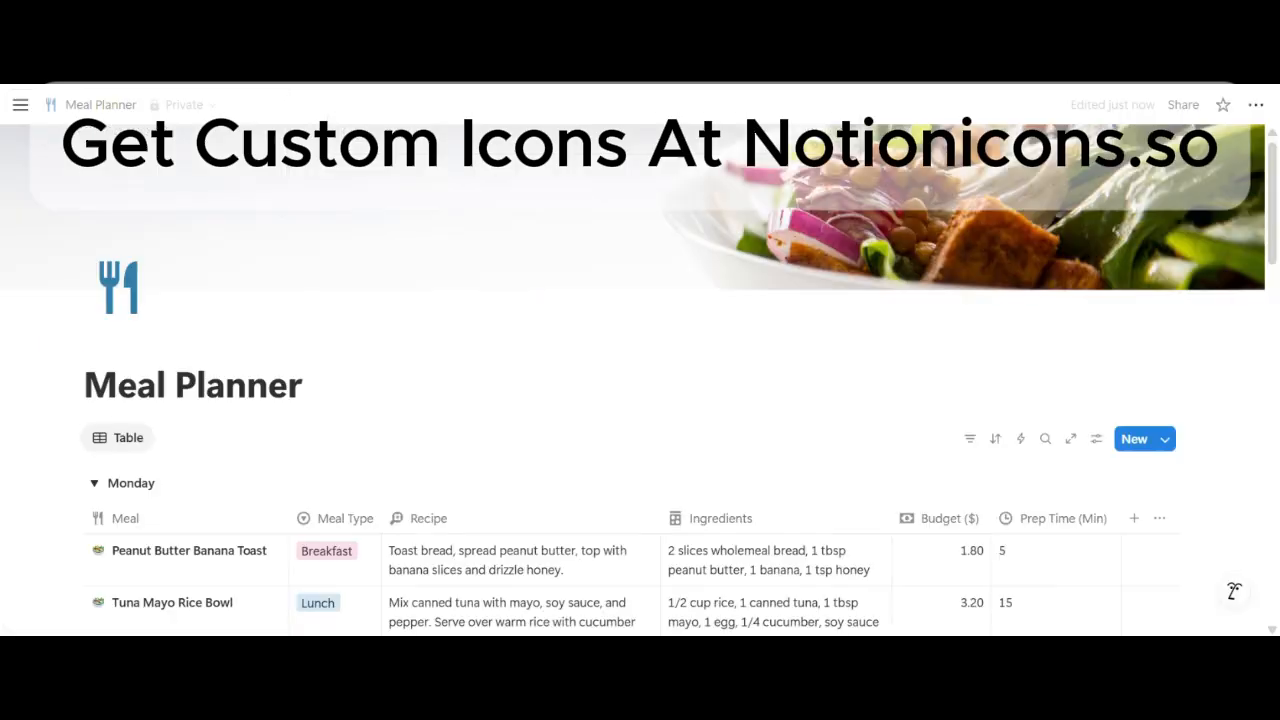
pyautogui.click(118, 287)
pyautogui.click(140, 344)
pyautogui.hotkey('ctrl', 'v')
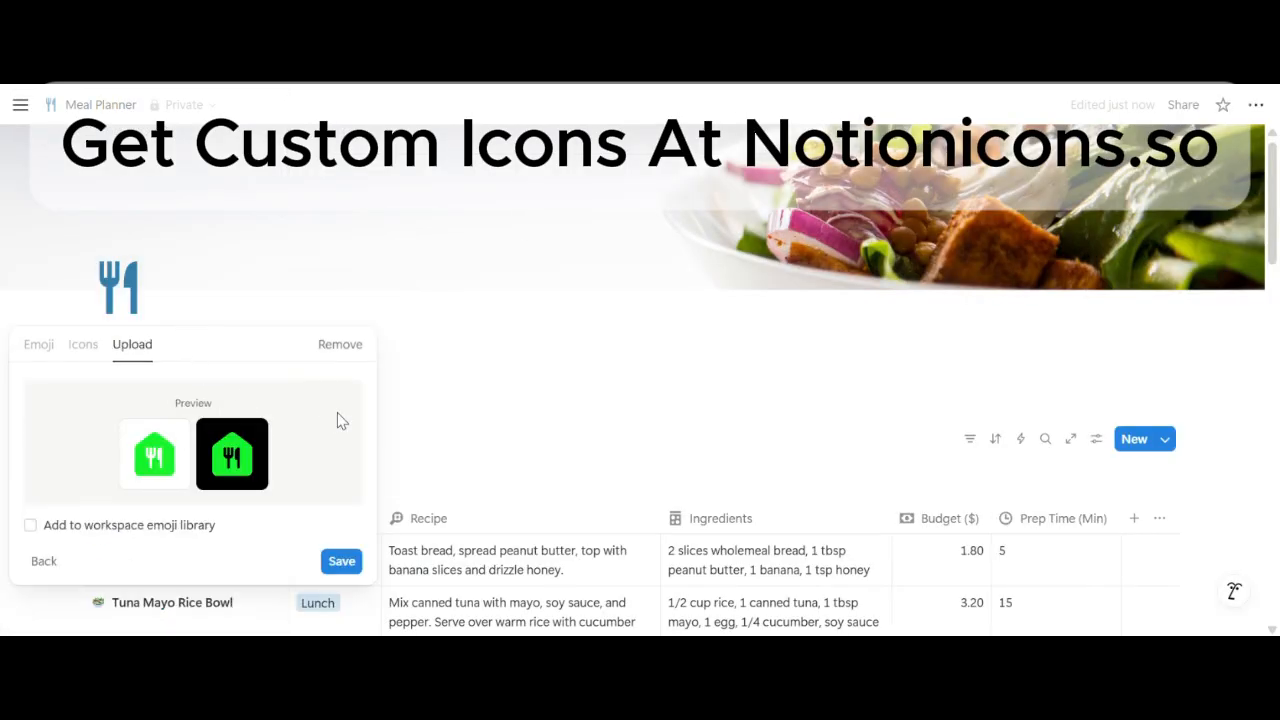
pyautogui.click(337, 558)
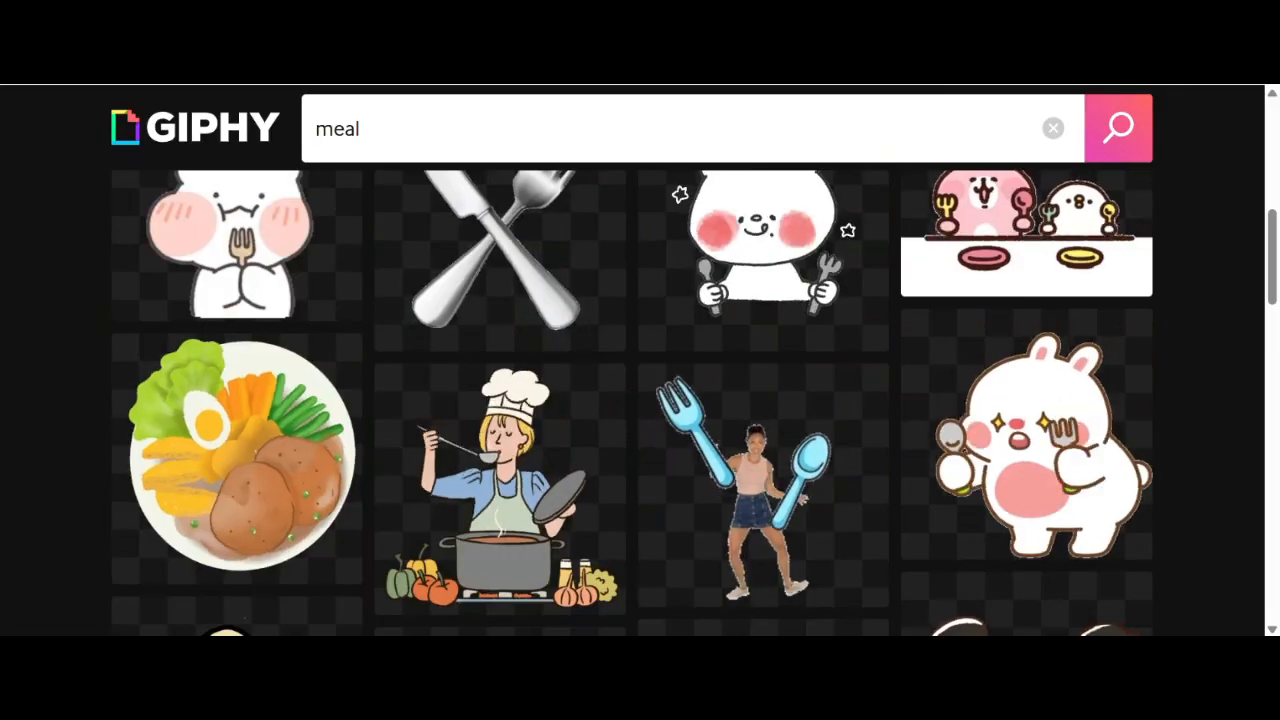
# Step: Pick the plated meal sticker from GIPHY's meal results and save it as the Meal Planner page's custom icon
pyautogui.click(335, 367)
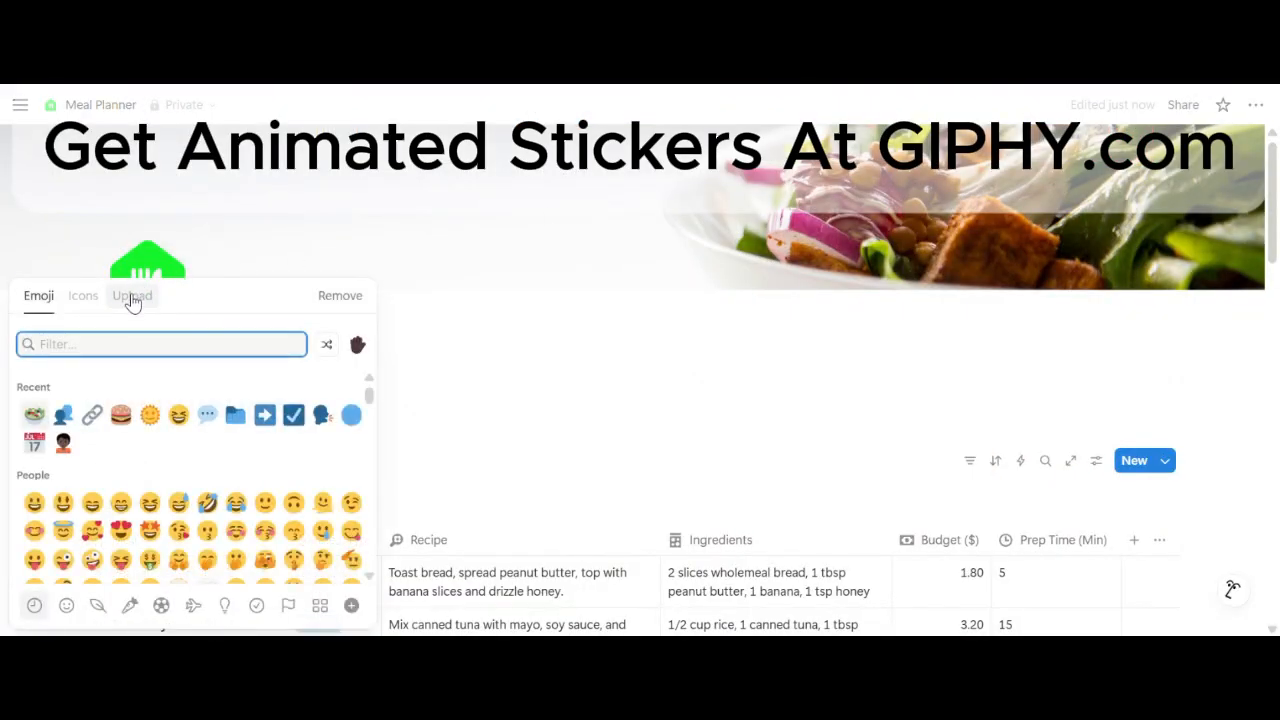
pyautogui.click(132, 298)
pyautogui.hotkey('ctrl', 'v')
pyautogui.click(341, 583)
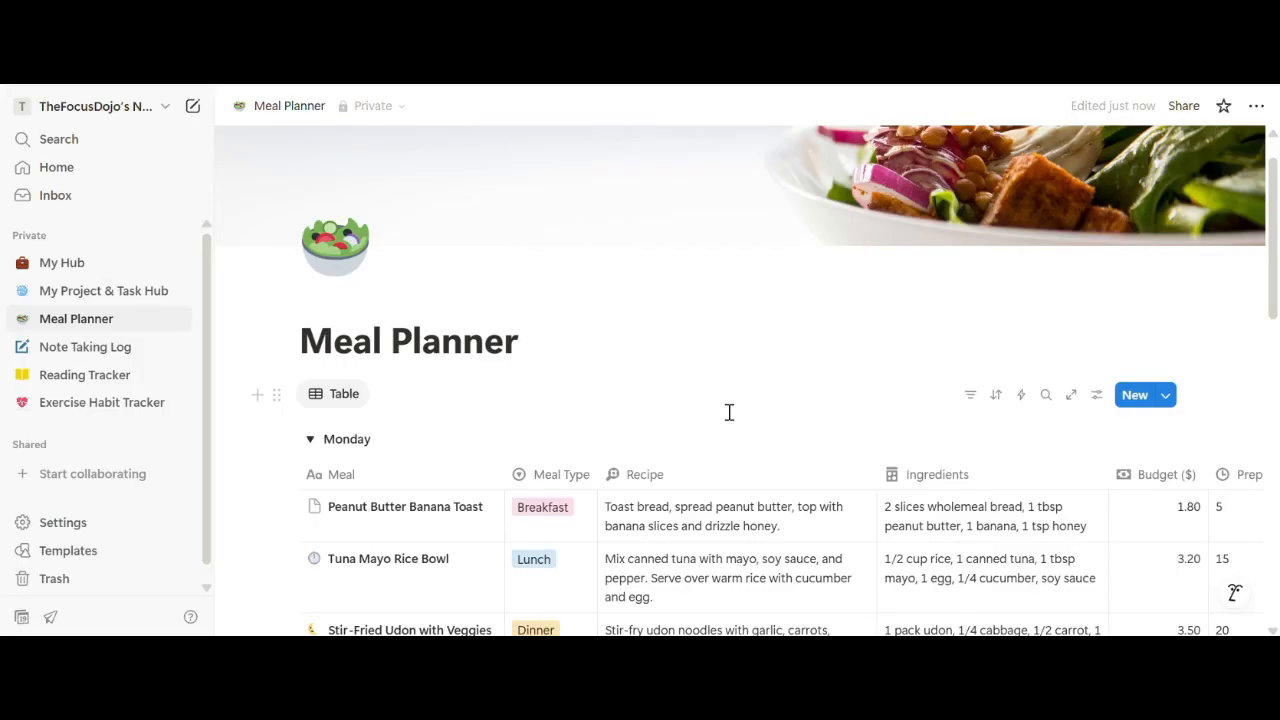
# Step: Change the Meal column's property icon to the fork and knife
pyautogui.click(335, 478)
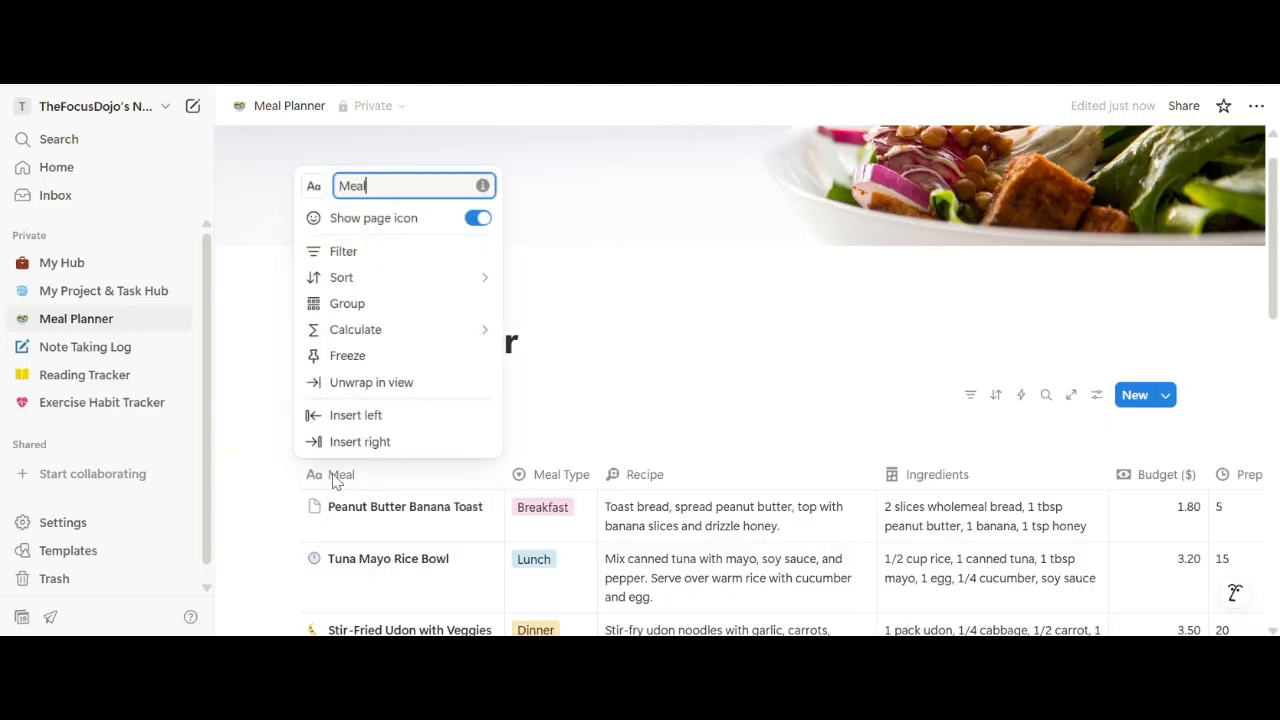
pyautogui.click(316, 195)
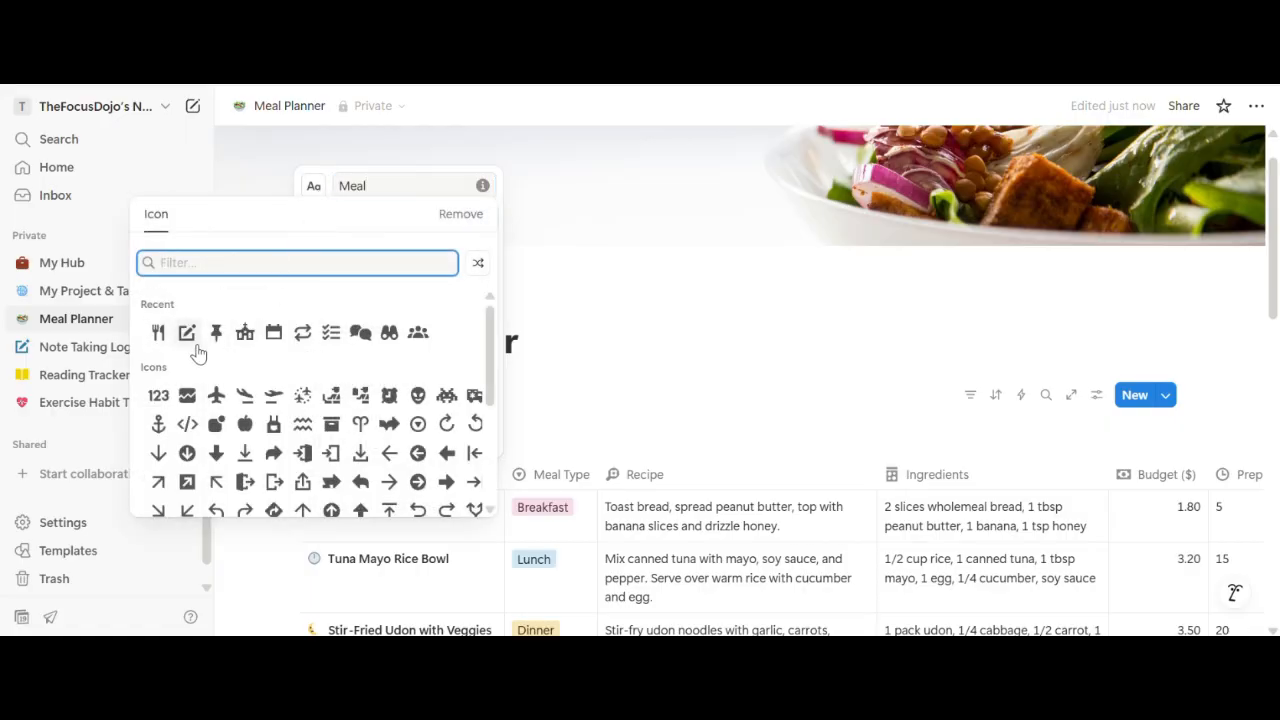
pyautogui.click(158, 334)
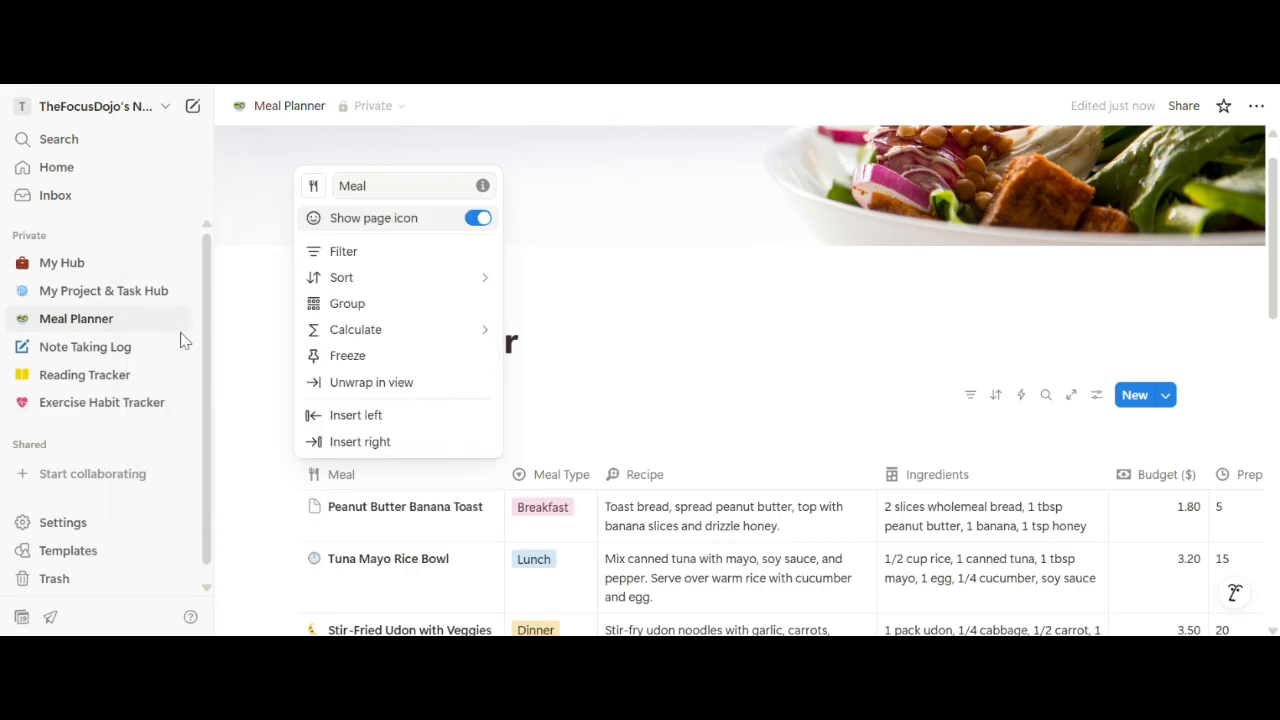
pyautogui.click(606, 404)
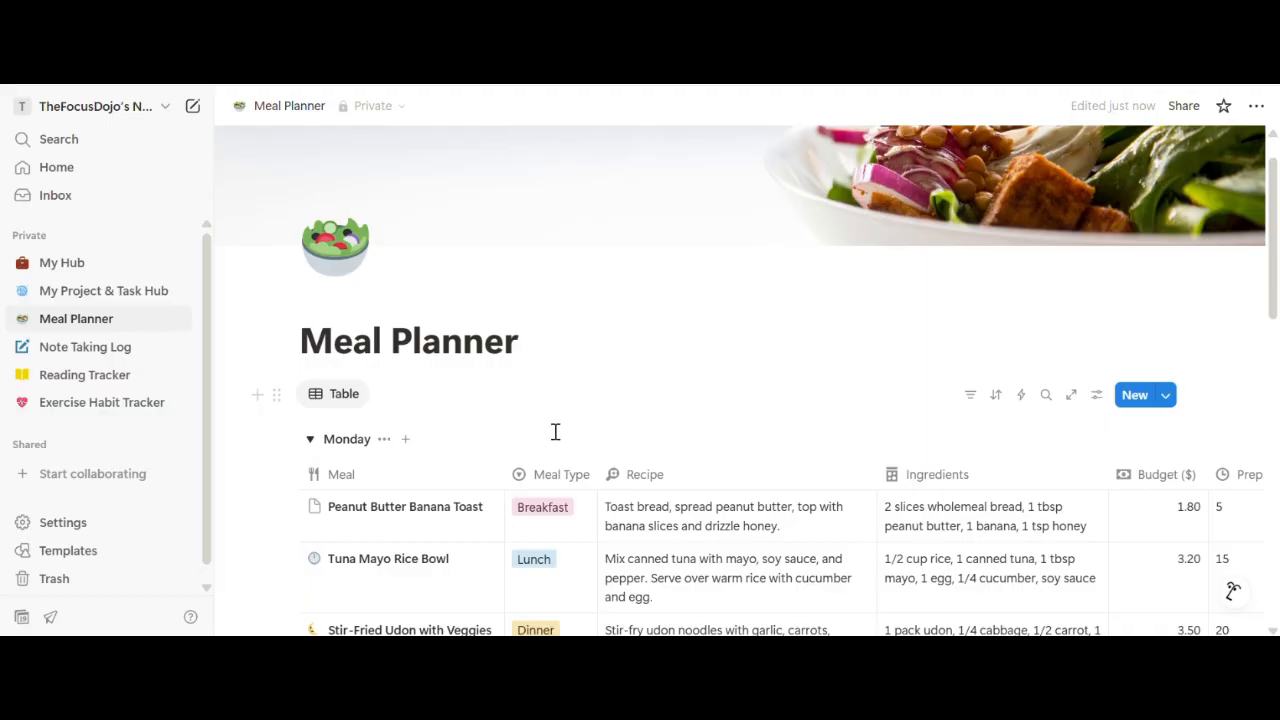
# Step: Set the page icon of the Peanut Butter Banana Toast entry to the sun with face emoji
pyautogui.click(316, 512)
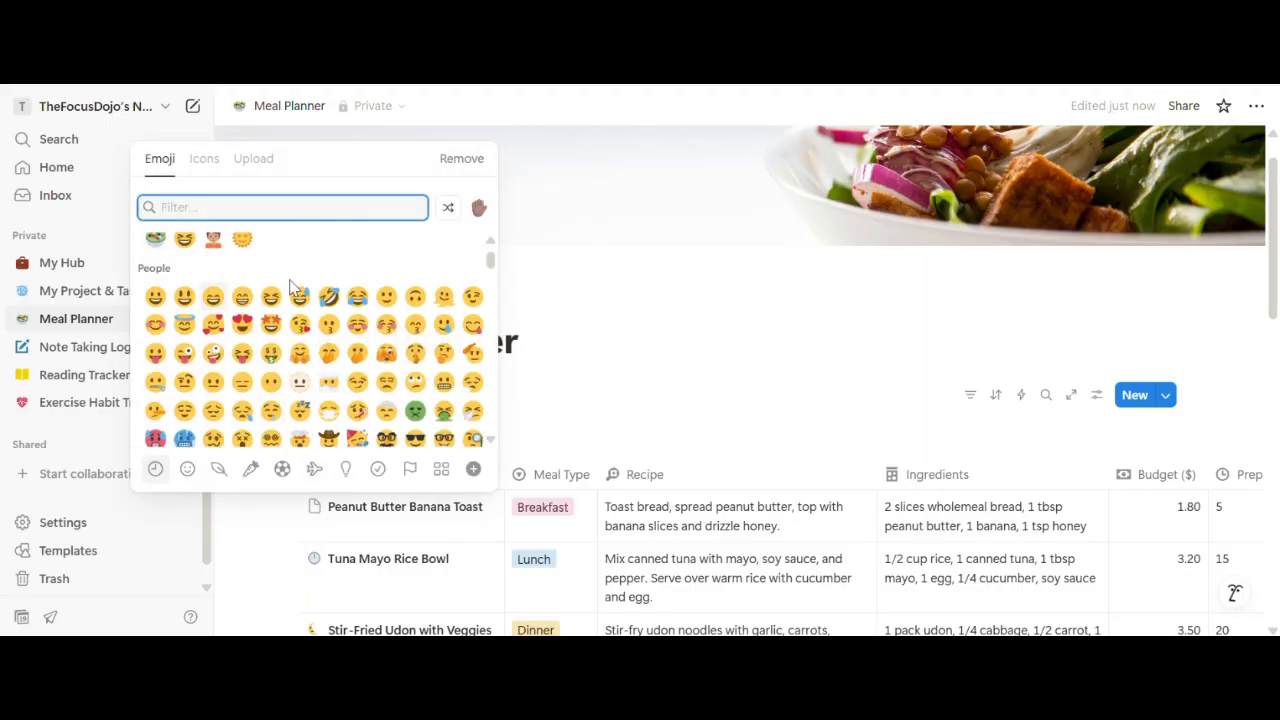
pyautogui.scroll(1, 240, 290)
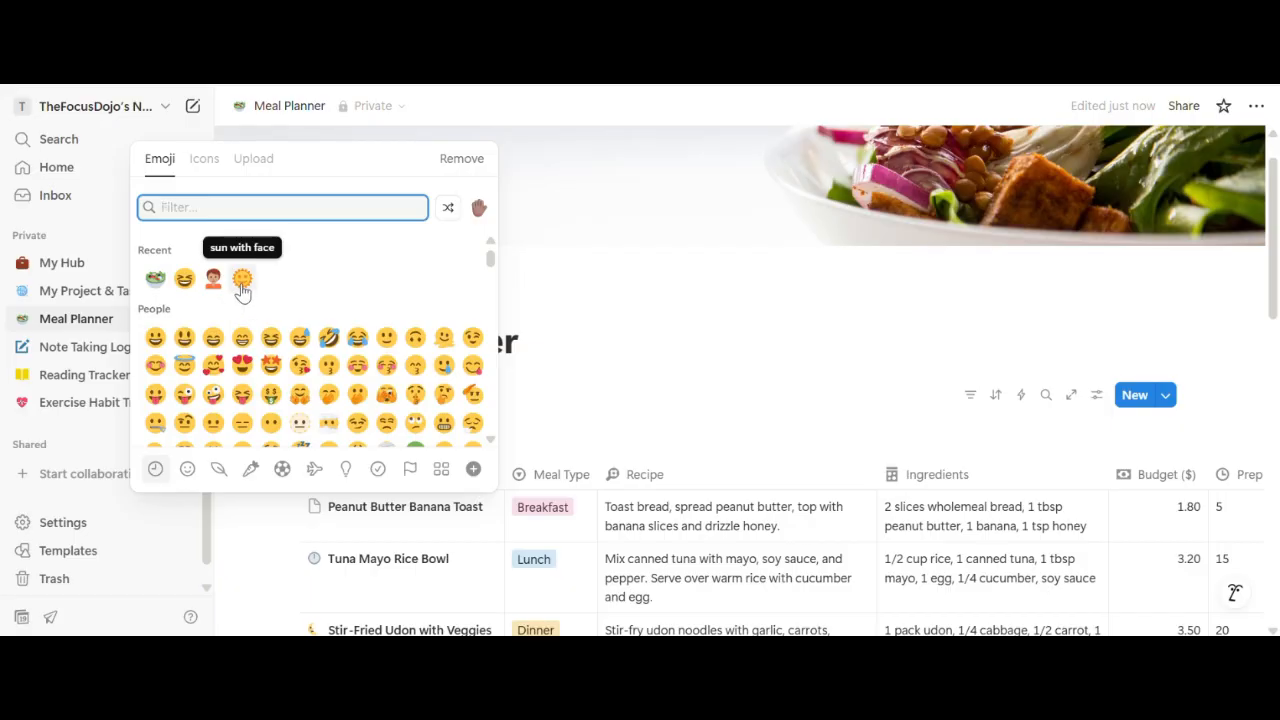
pyautogui.click(242, 282)
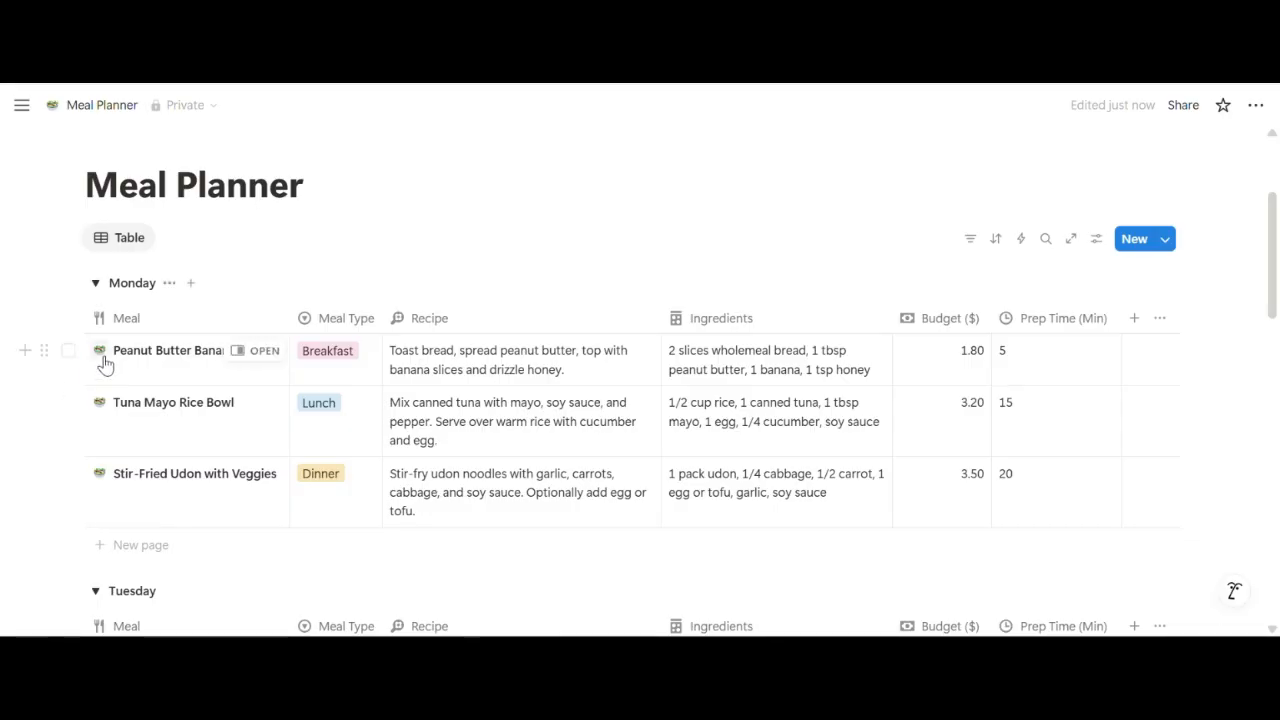
# Step: Assign a random emoji icon to the Peanut Butter Banana Toast entry, and randomize it a second time
pyautogui.click(100, 351)
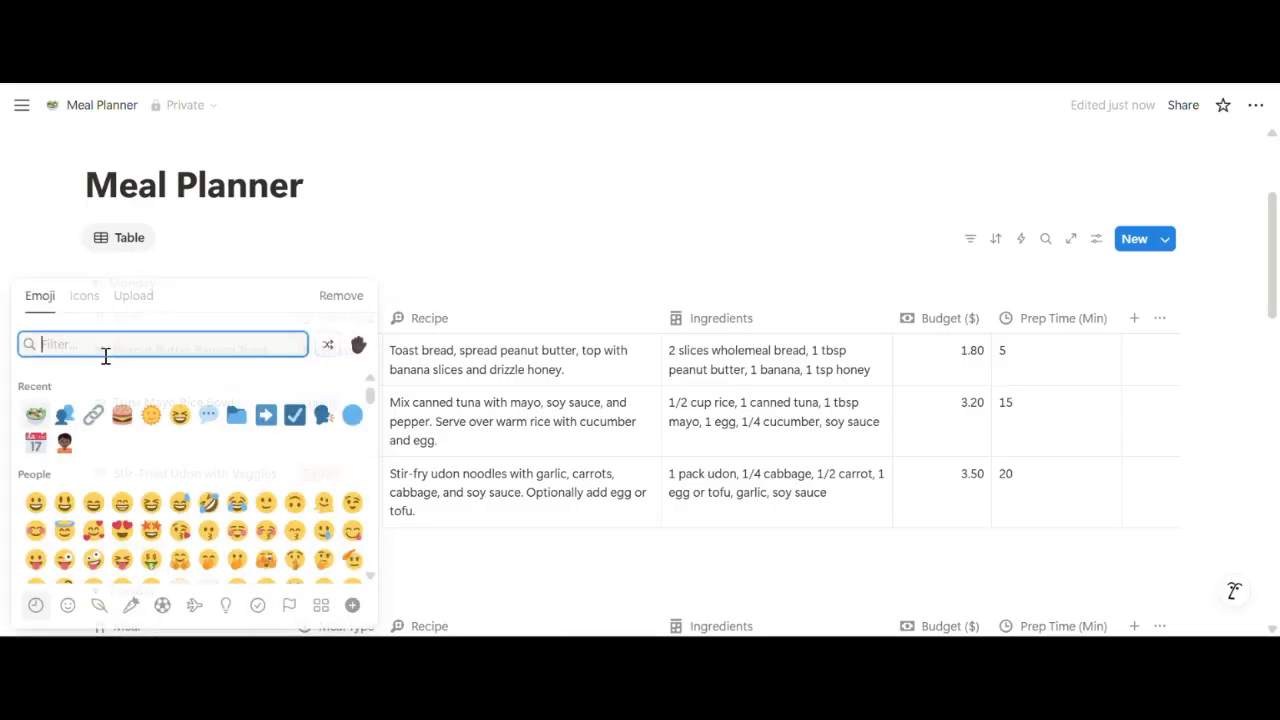
pyautogui.click(330, 352)
pyautogui.click(478, 190)
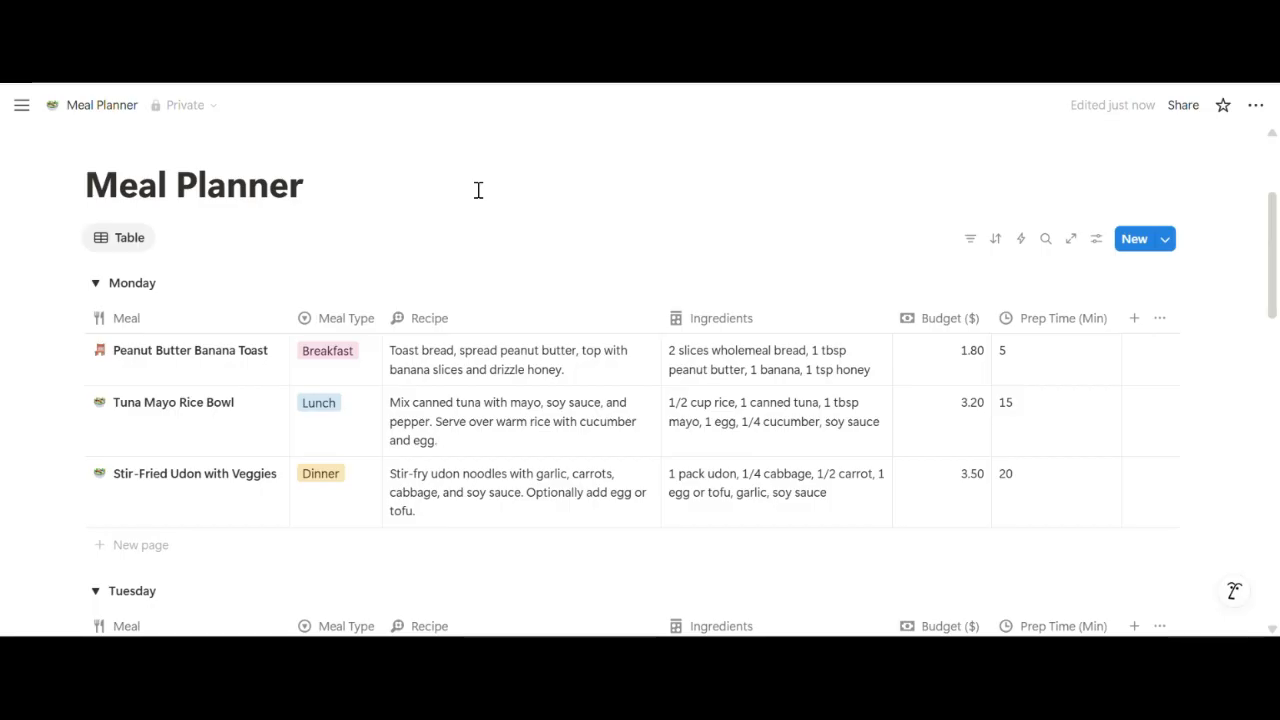
pyautogui.click(100, 356)
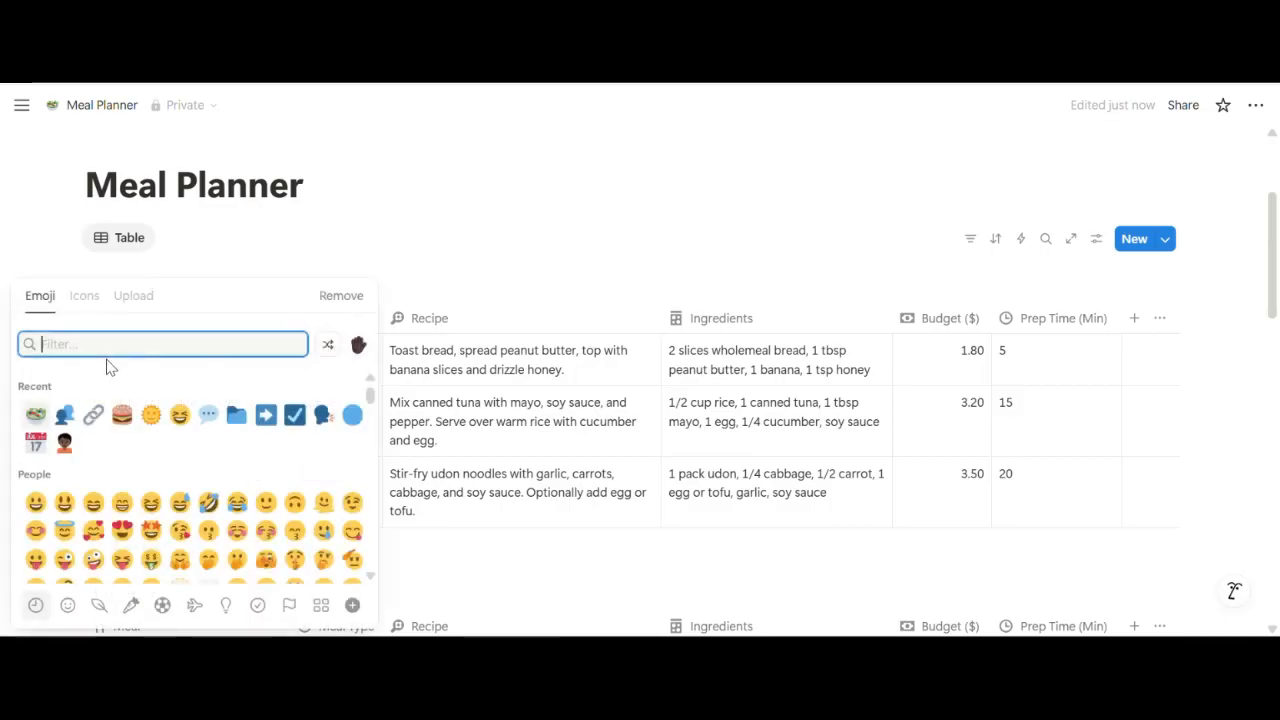
pyautogui.click(331, 353)
pyautogui.click(468, 243)
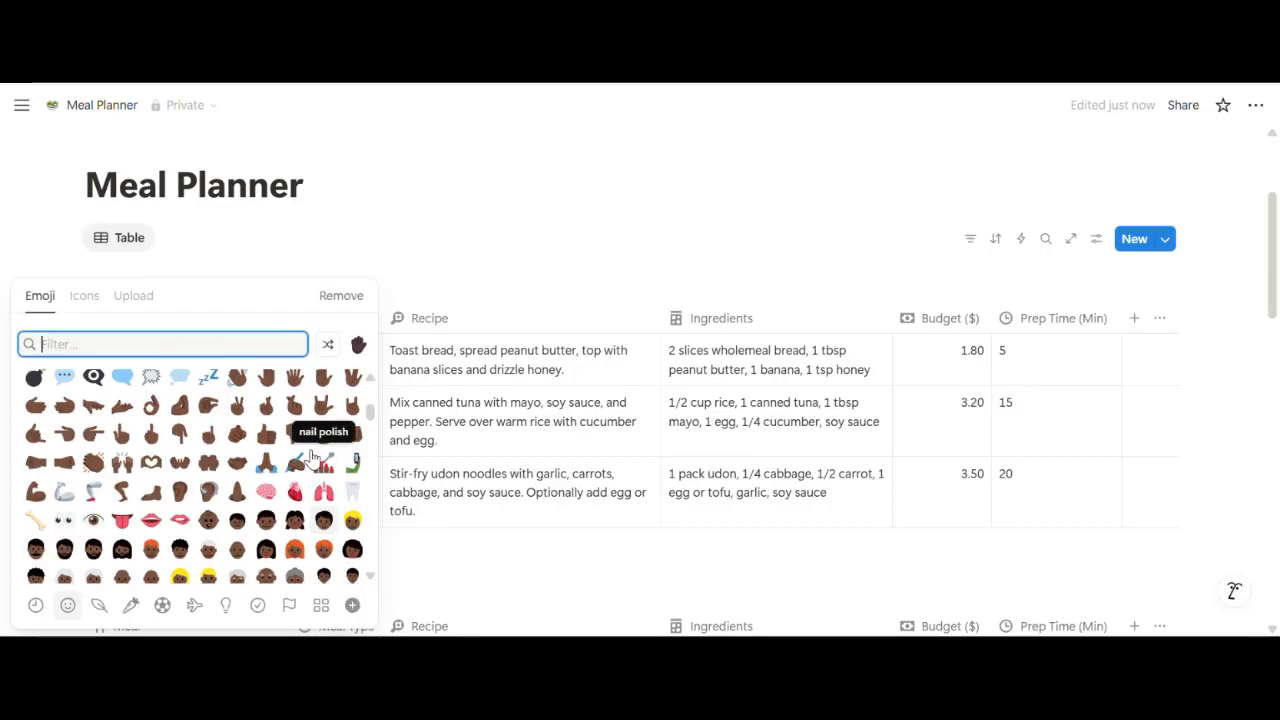
# Step: Try the default yellow skin tone for the emojis and set it to the medium skin tone
pyautogui.click(359, 346)
pyautogui.click(361, 377)
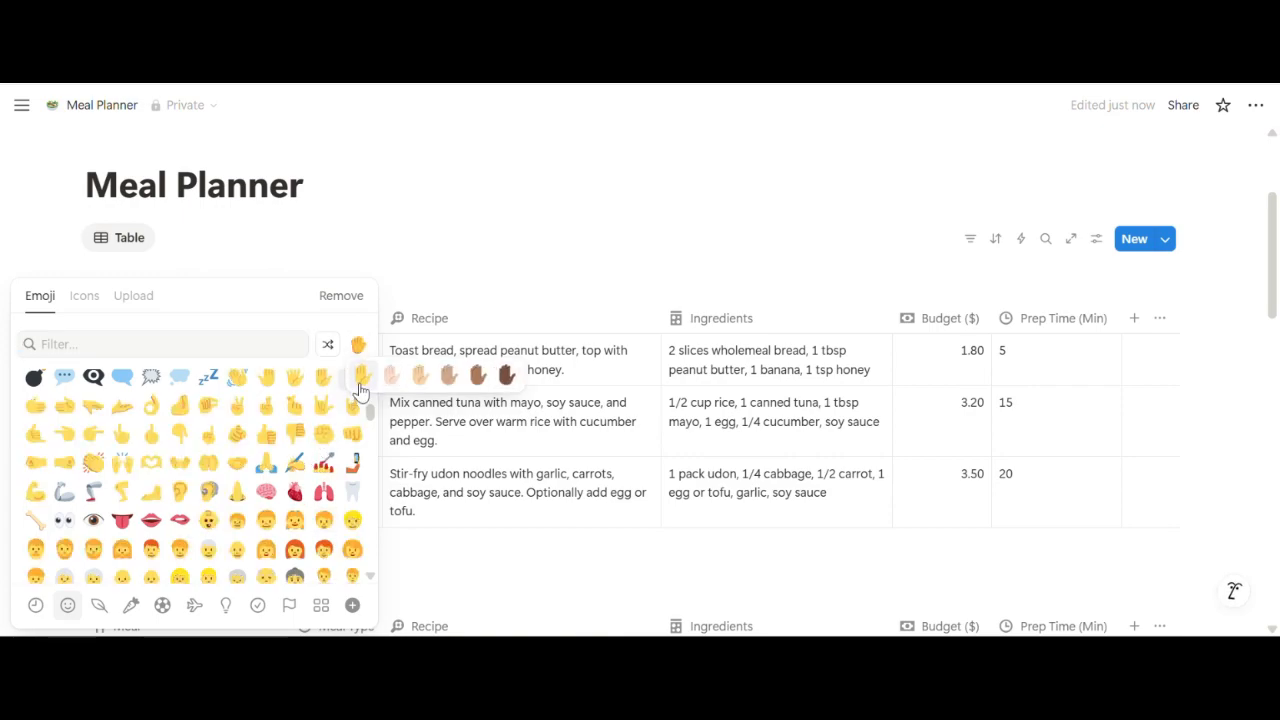
pyautogui.click(359, 345)
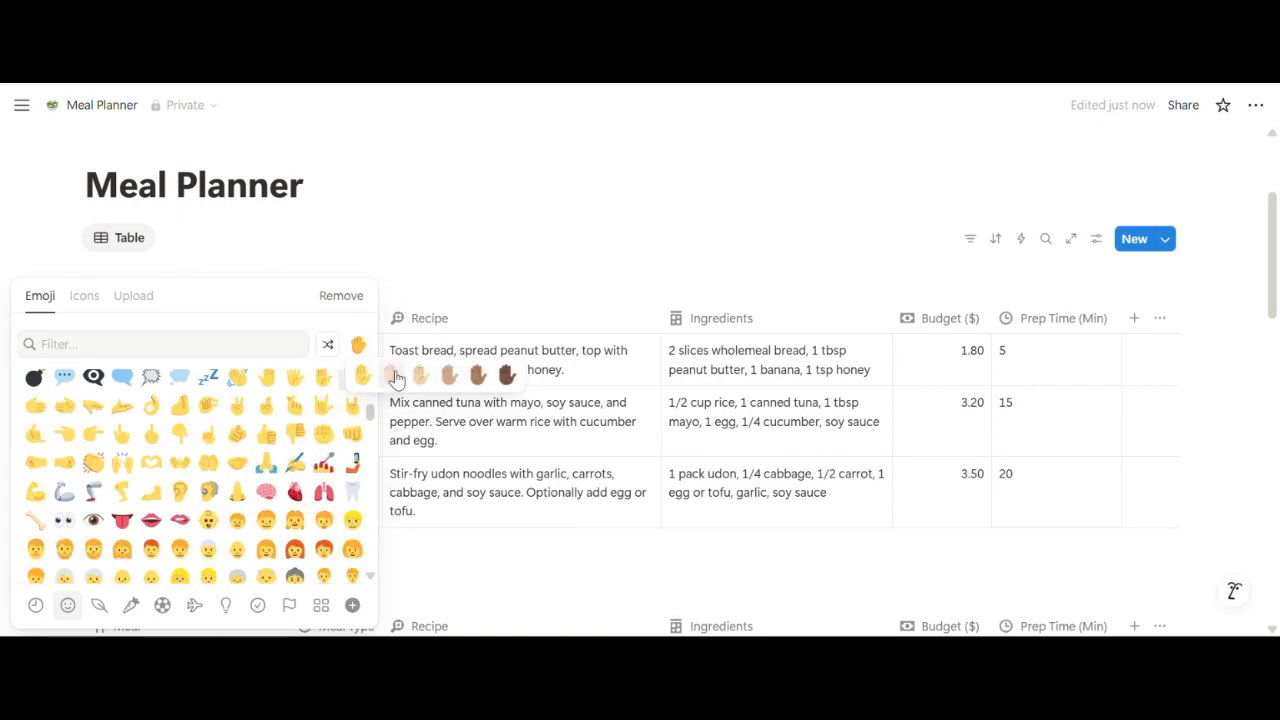
pyautogui.click(448, 377)
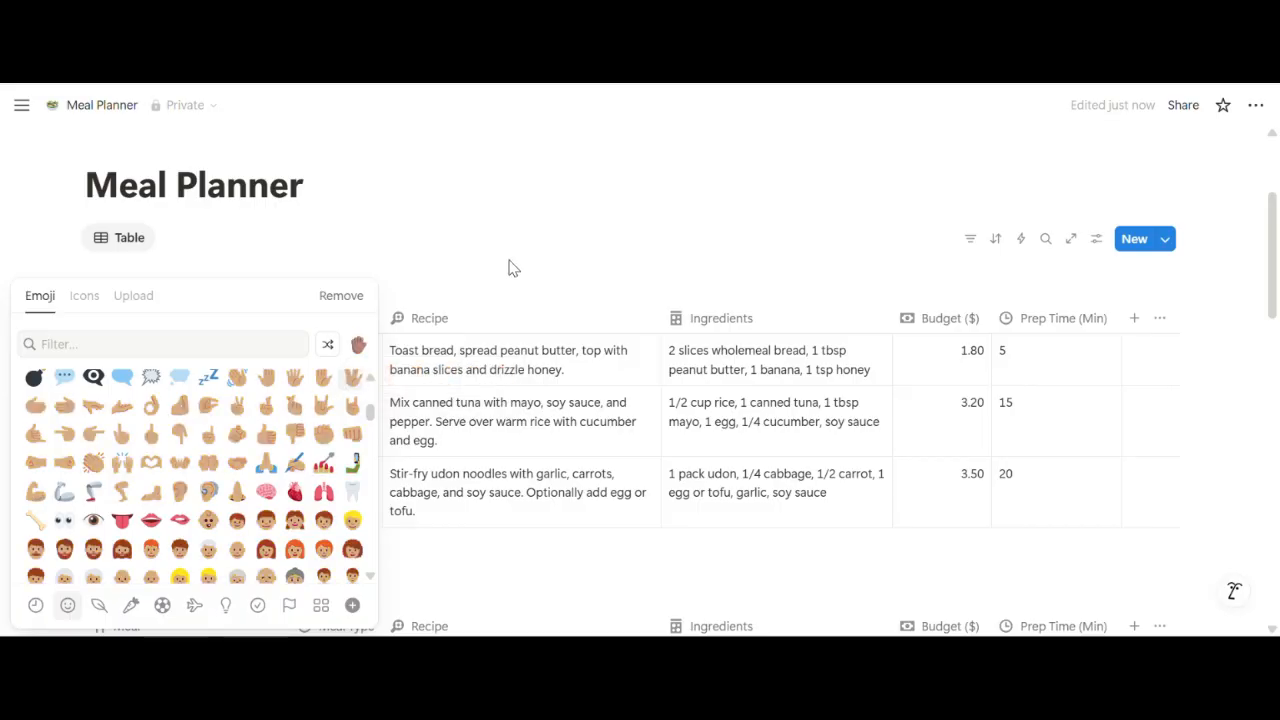
# Step: Try purple as the colour of the built-in icons for the Peanut Butter Banana Toast entry
pyautogui.click(77, 304)
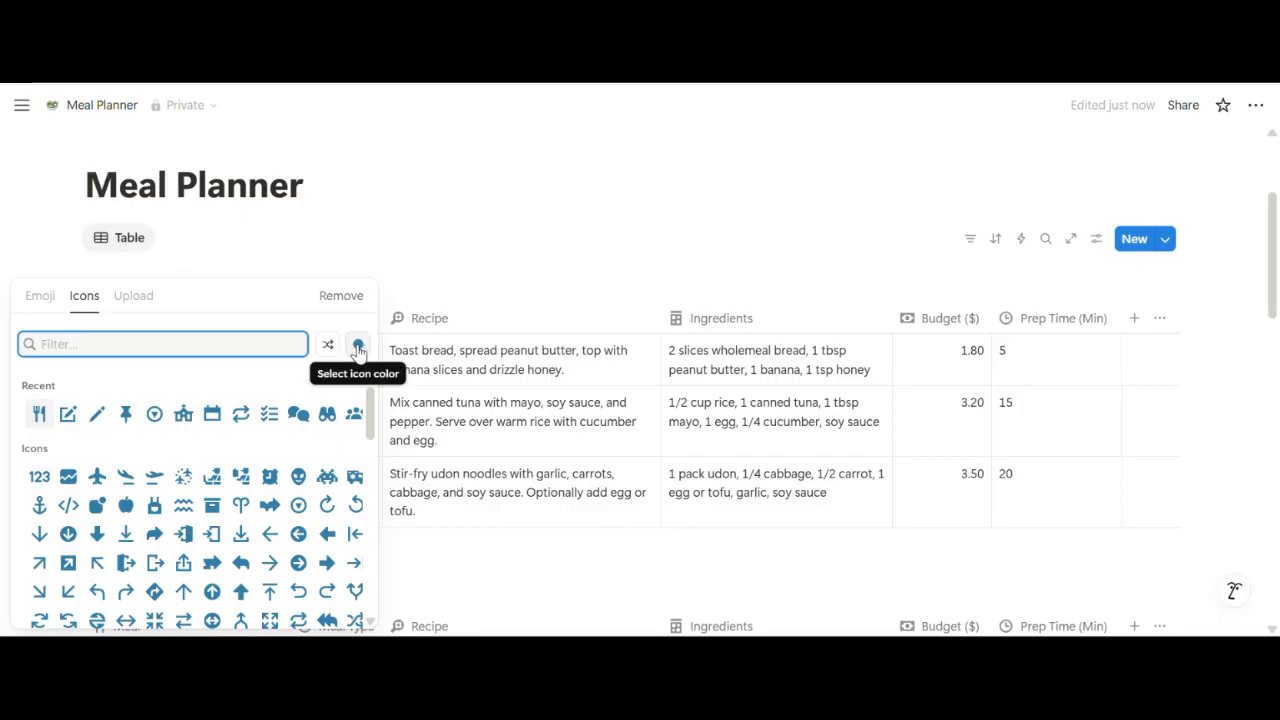
pyautogui.click(358, 346)
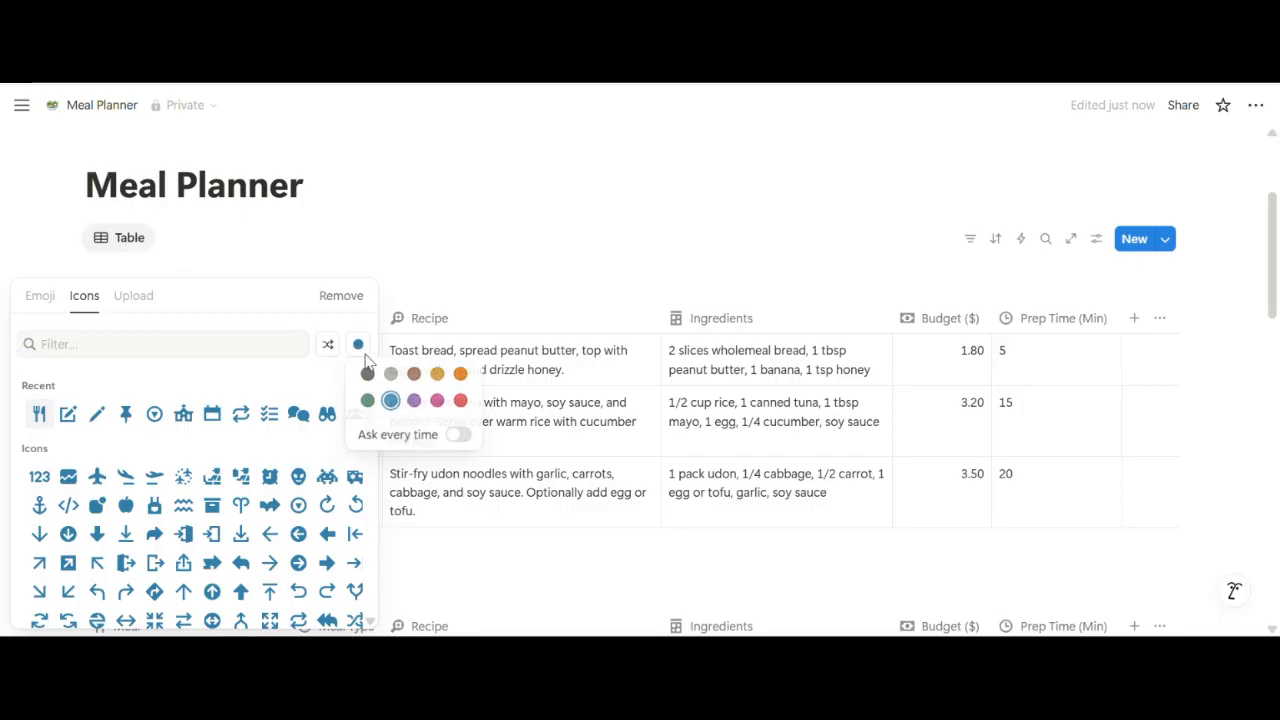
pyautogui.click(436, 404)
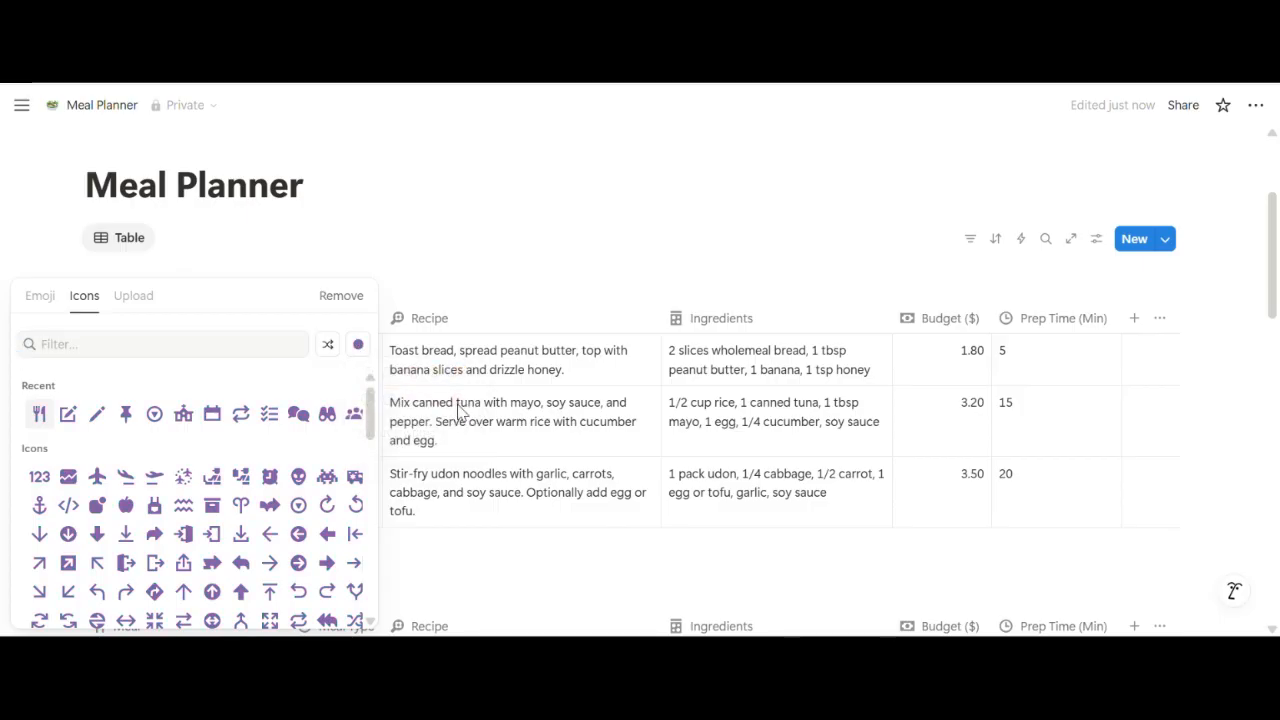
pyautogui.click(358, 344)
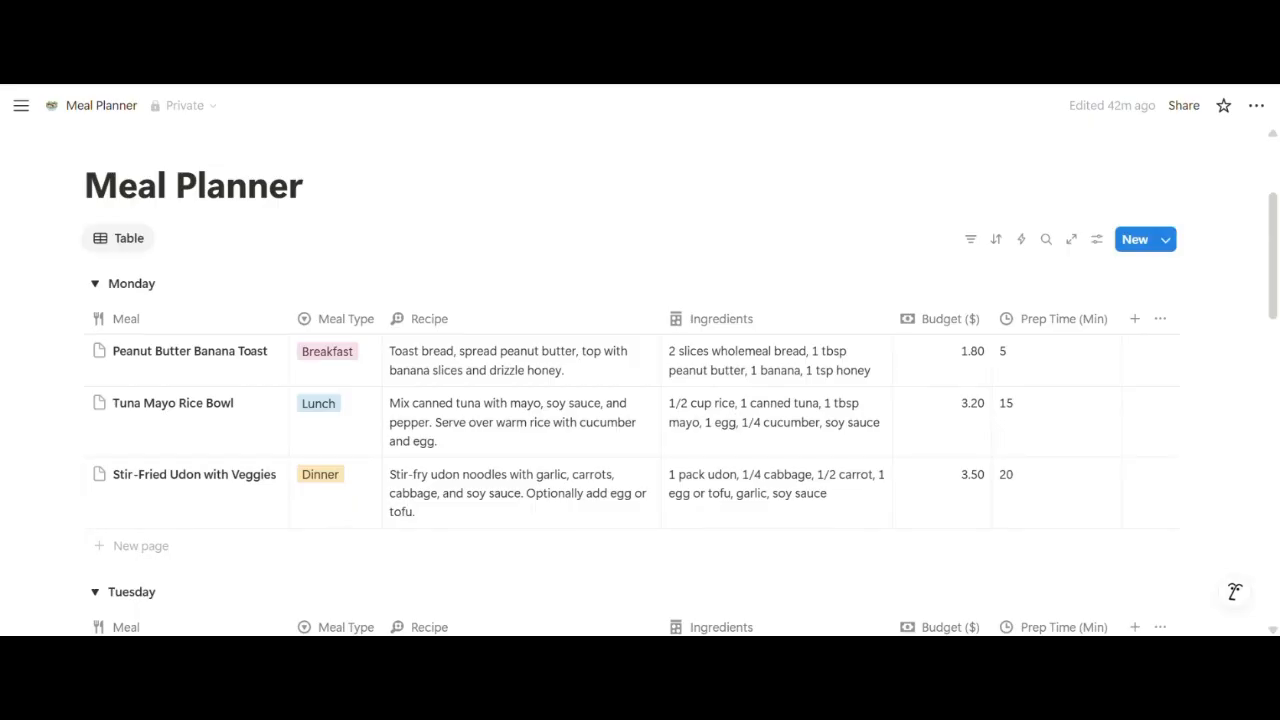
# Step: Create a new page template for the Meal Planner database with the green salad emoji as its icon
pyautogui.click(1166, 241)
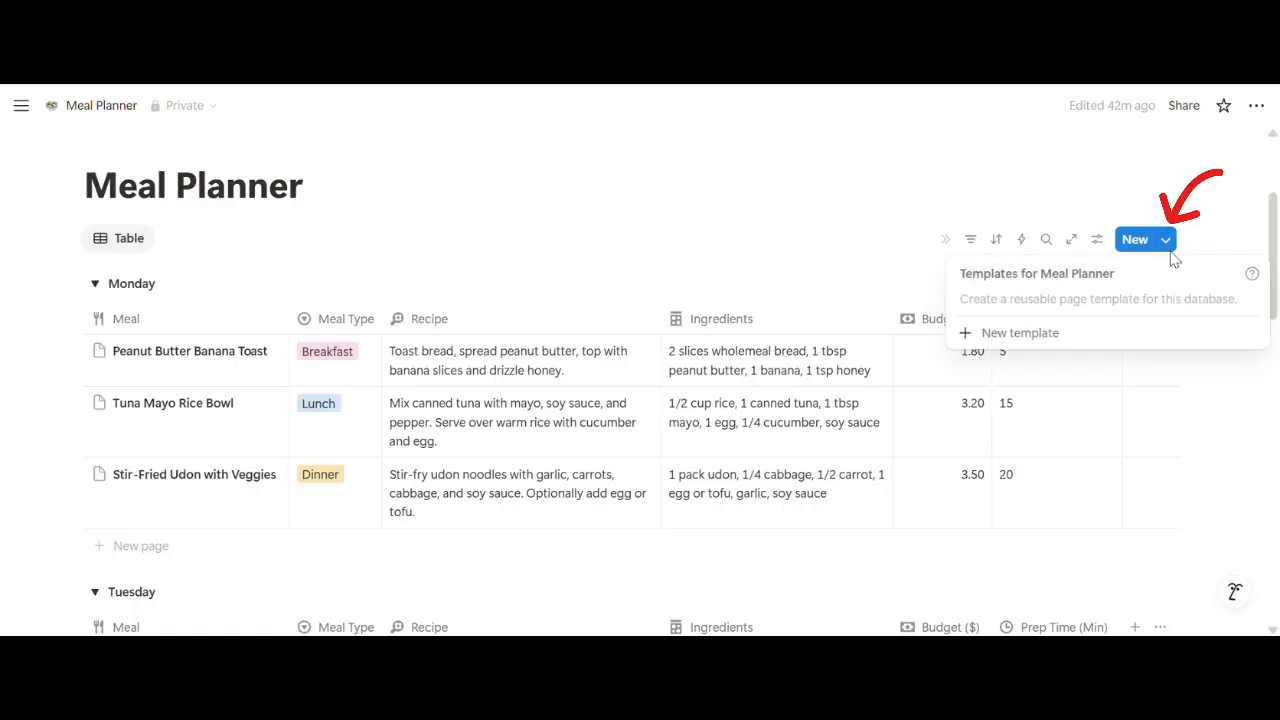
pyautogui.click(1116, 336)
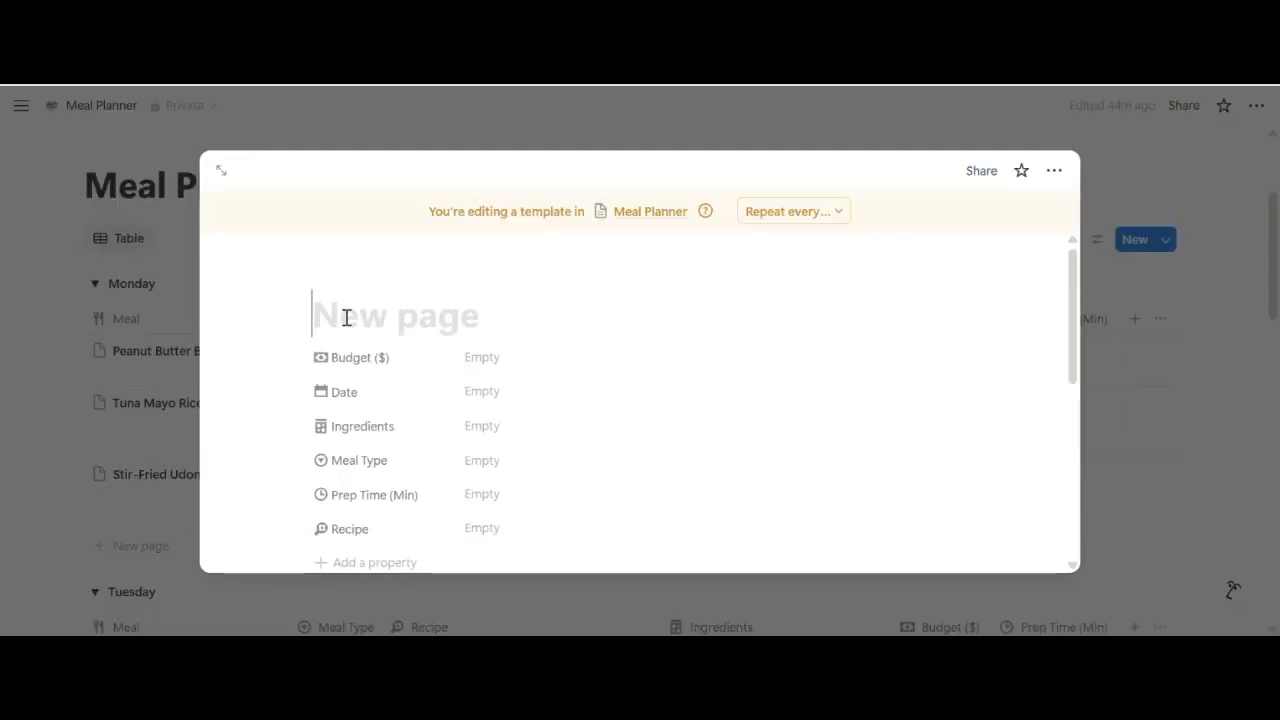
pyautogui.click(350, 278)
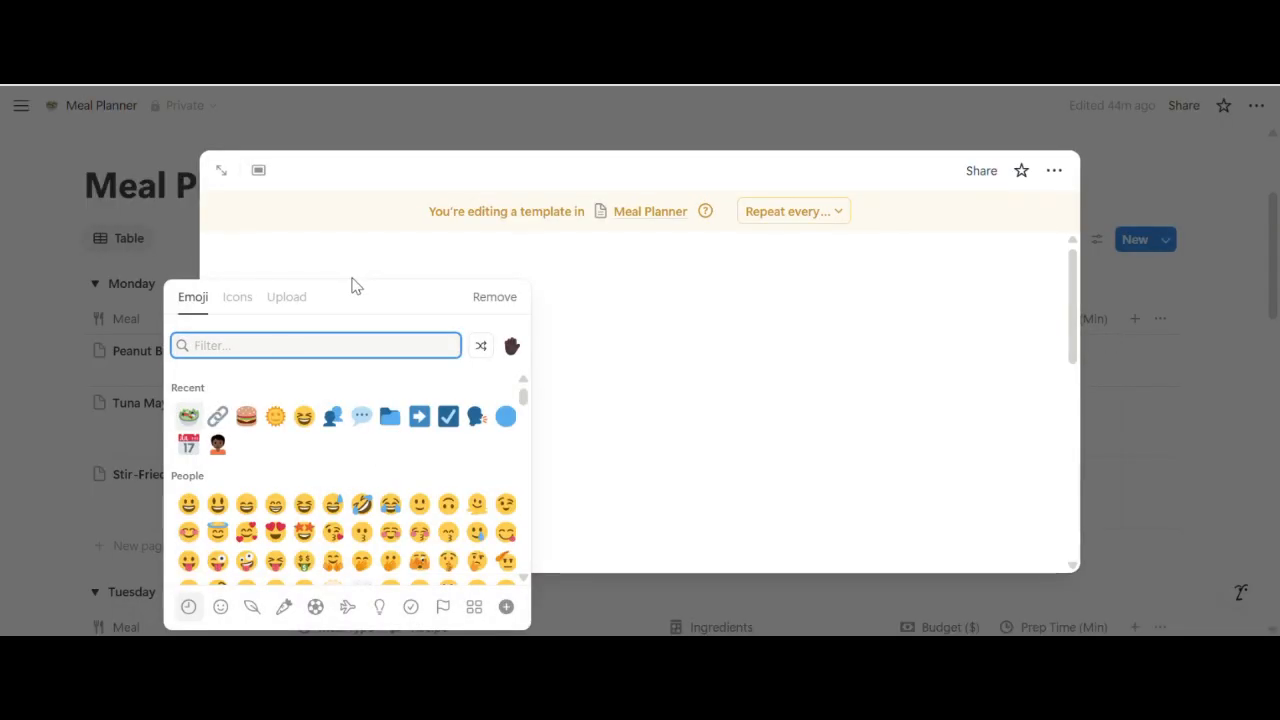
pyautogui.click(188, 416)
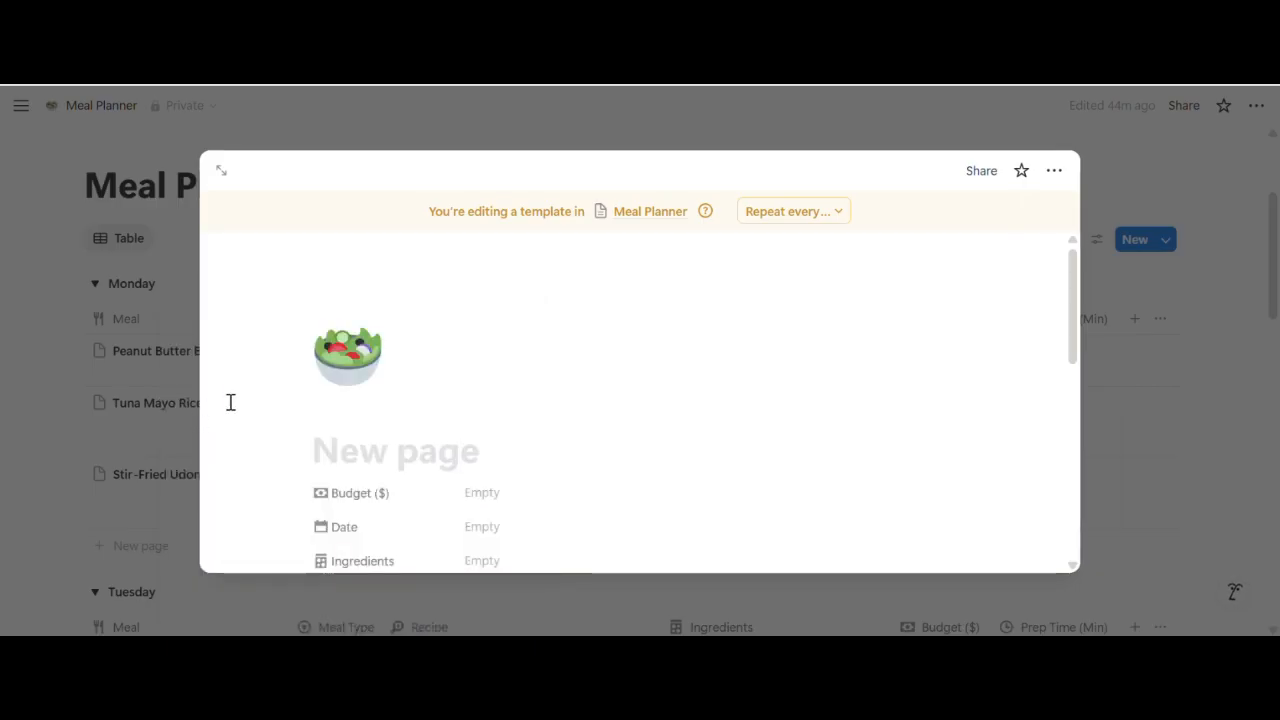
pyautogui.click(1175, 398)
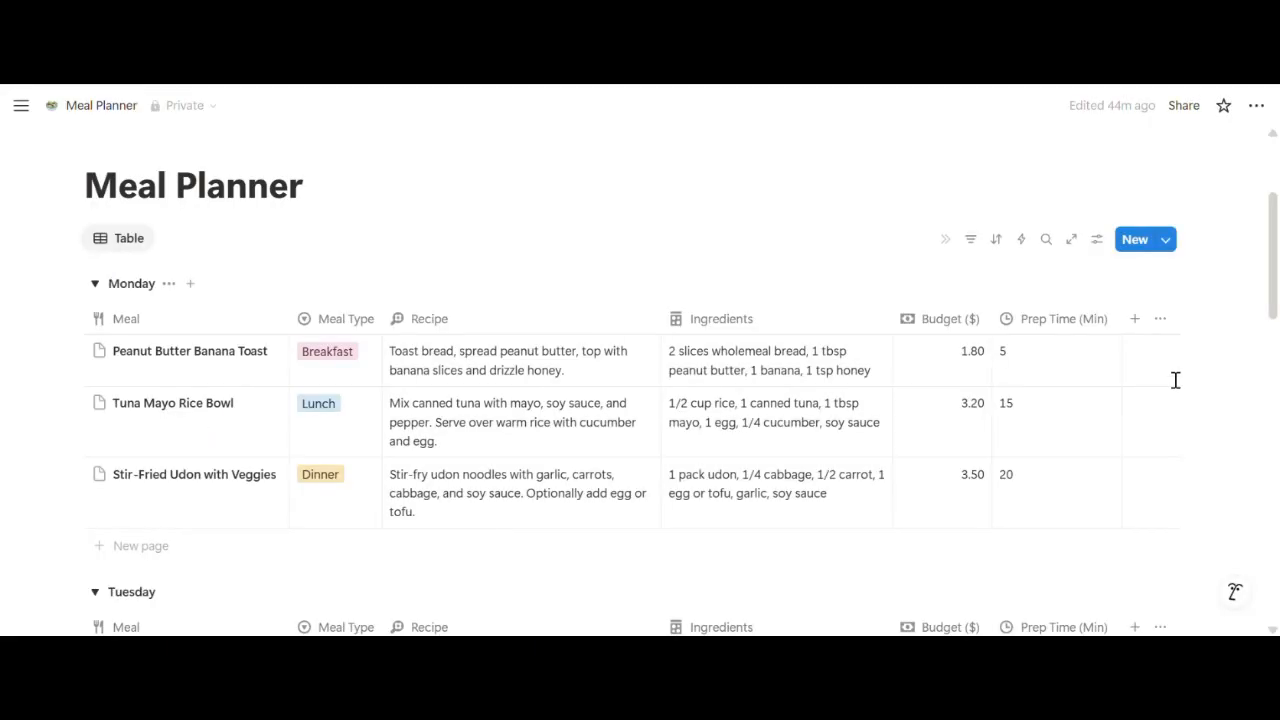
# Step: Set the "New page" template as the default for all views in Meal Planner
pyautogui.click(1168, 241)
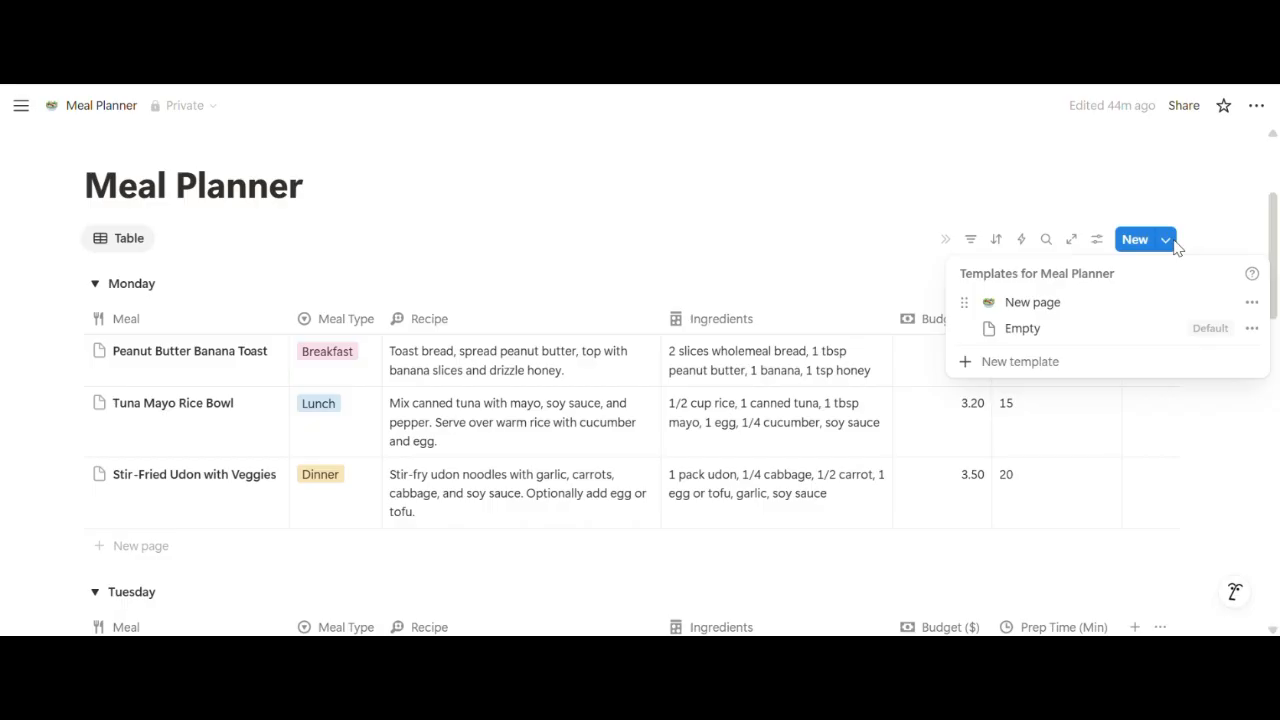
pyautogui.click(1252, 304)
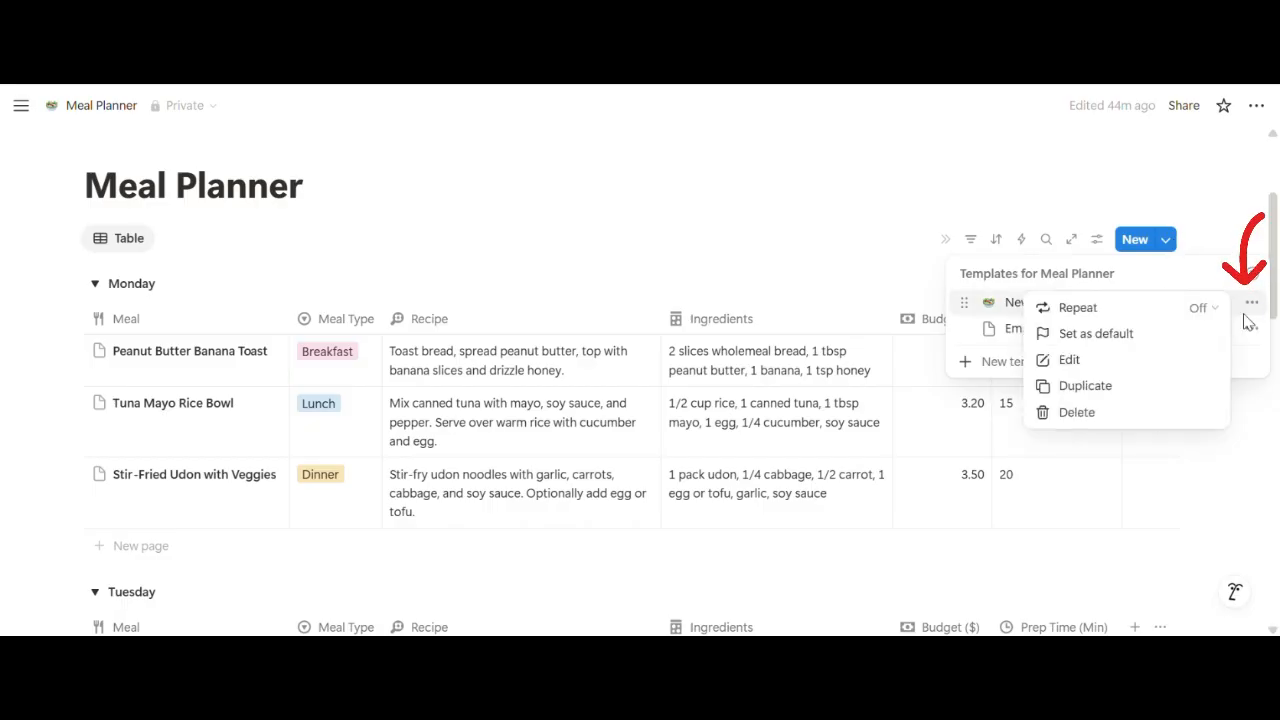
pyautogui.click(1180, 340)
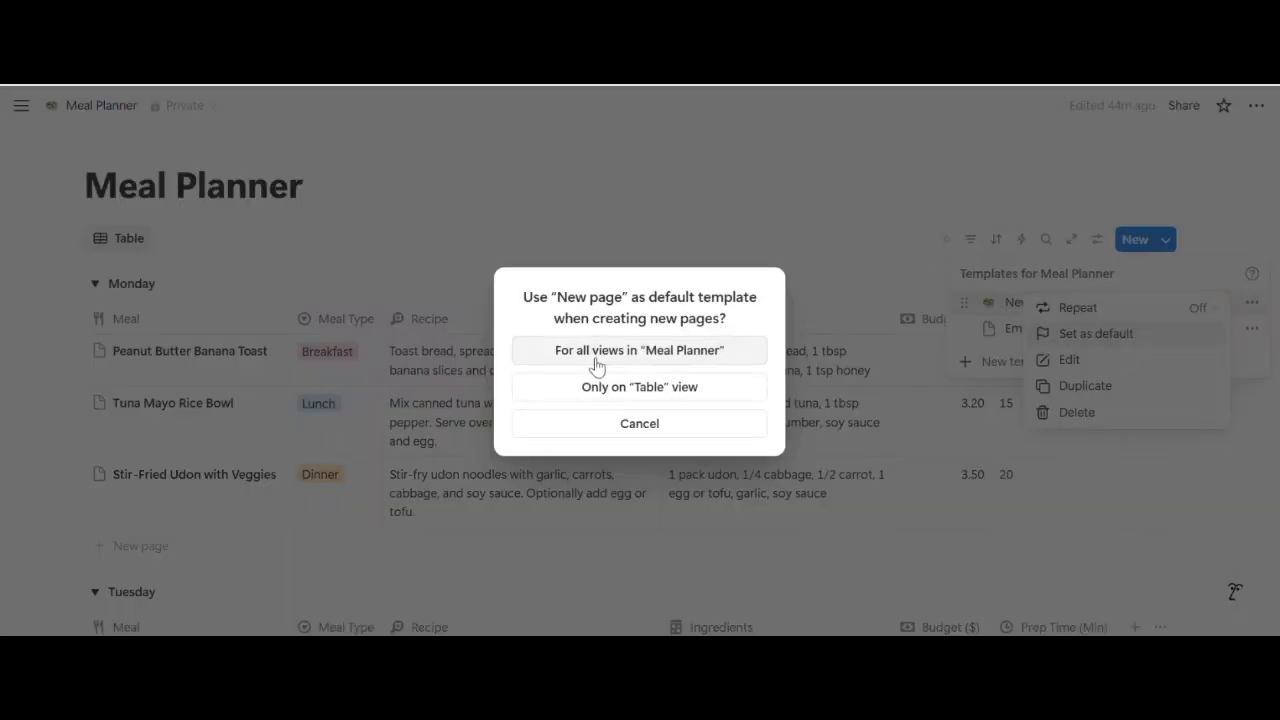
pyautogui.click(597, 352)
# Step: Add a new Monday entry named "Honey Soy Chicken Wrap"
pyautogui.click(156, 546)
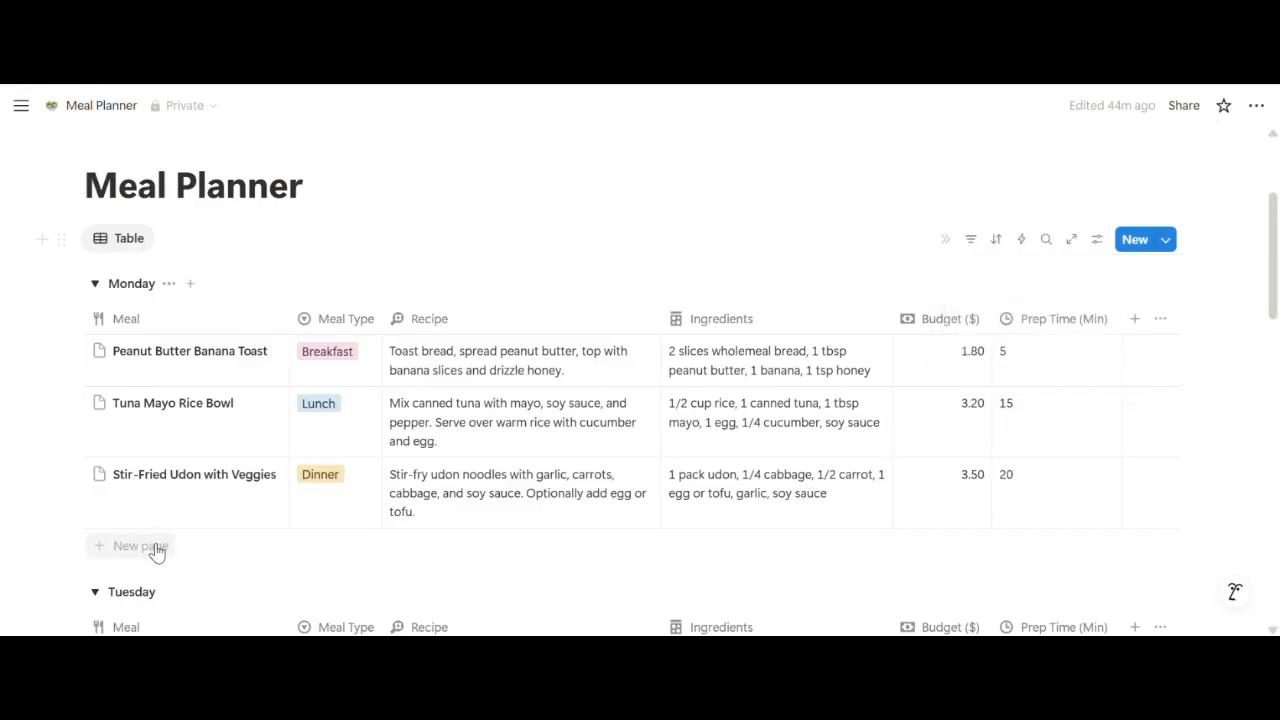
pyautogui.click(153, 546)
pyautogui.write('HOne')
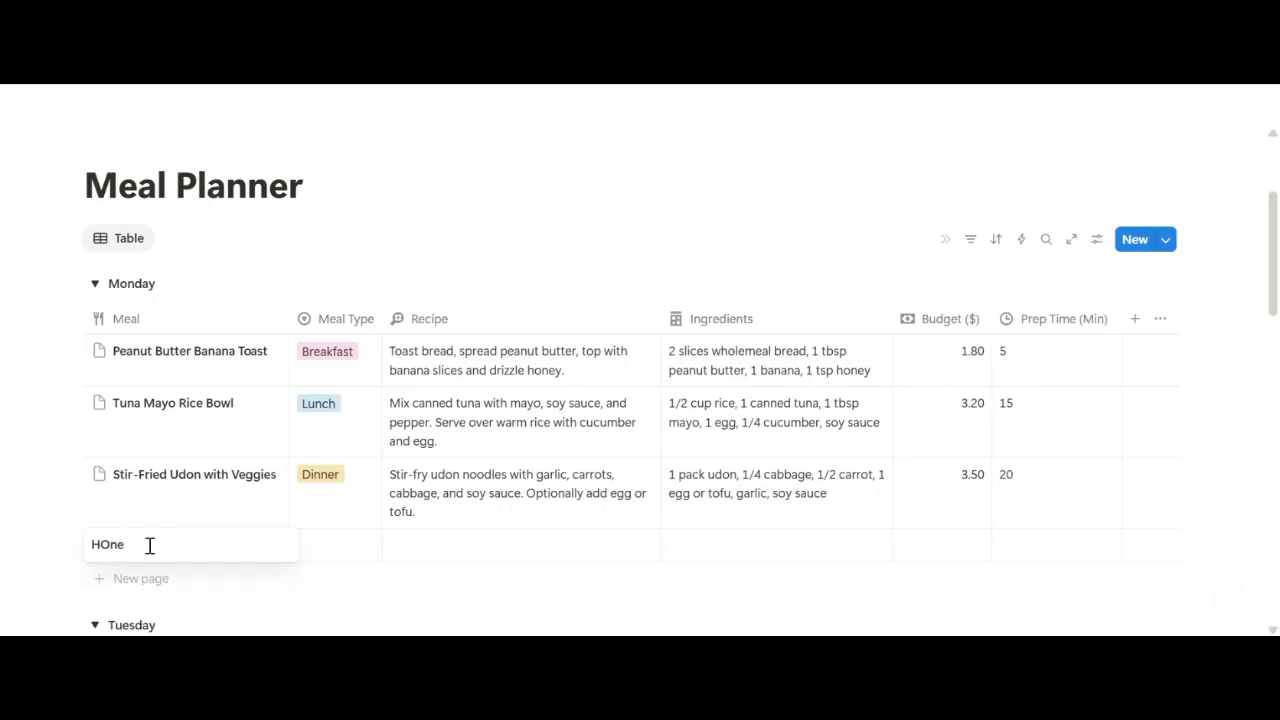
pyautogui.press('BackSpace')
pyautogui.press('BackSpace')
pyautogui.press('BackSpace')
pyautogui.write('oney Soy Chicken Wrap')
pyautogui.press('Return')
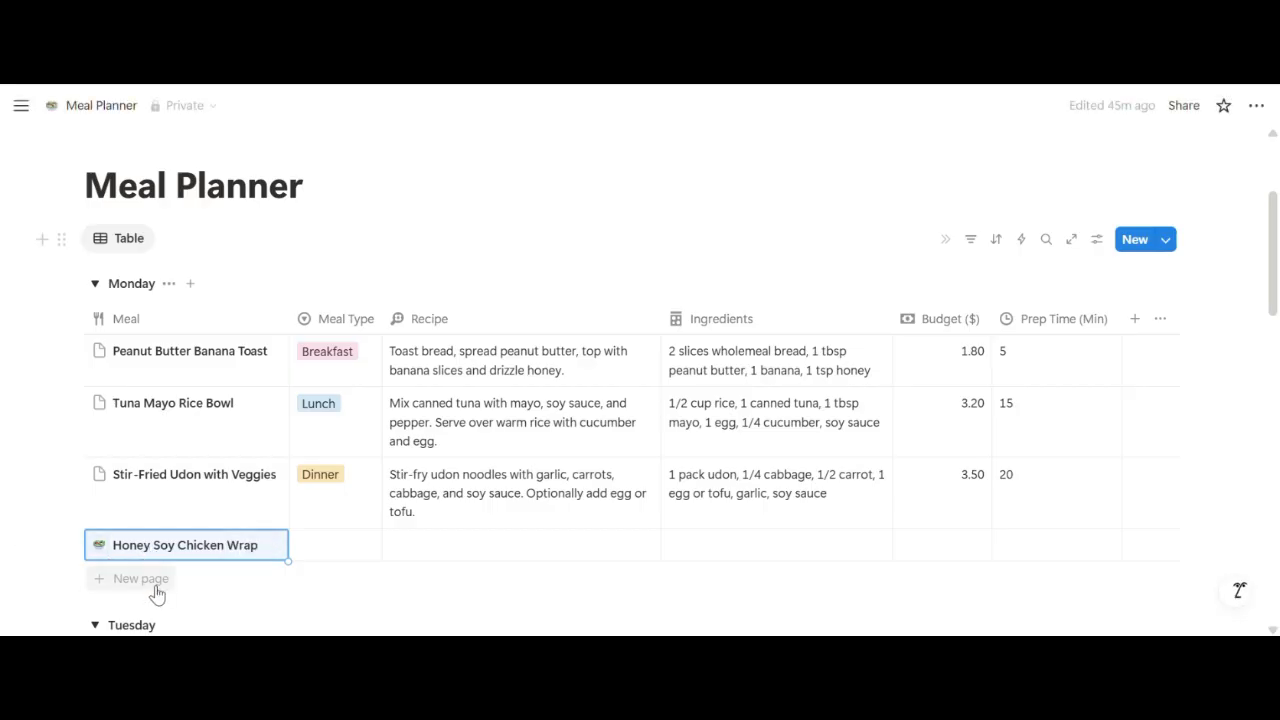
# Step: Add another Monday entry named "Bang Bang Shrimp with Rice"
pyautogui.click(150, 582)
pyautogui.write('Bang')
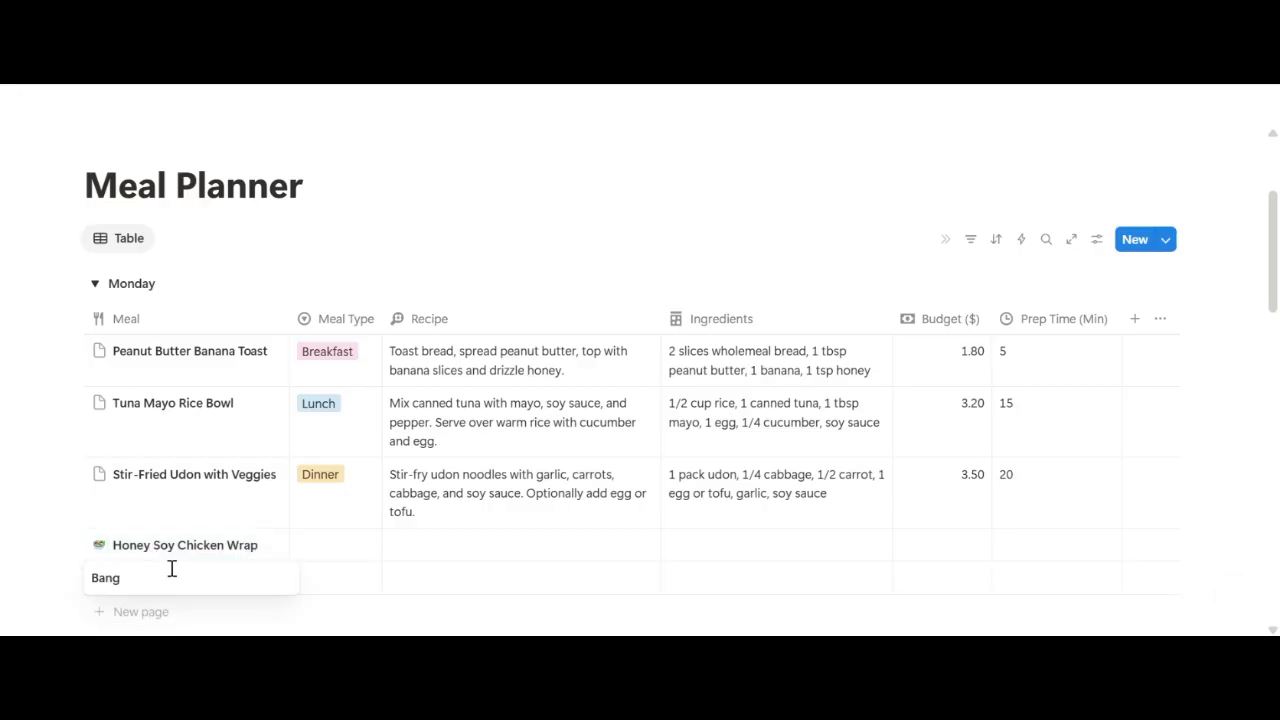
pyautogui.write(' Bang Shrimp wt')
pyautogui.write('th Rice')
pyautogui.press('Return')
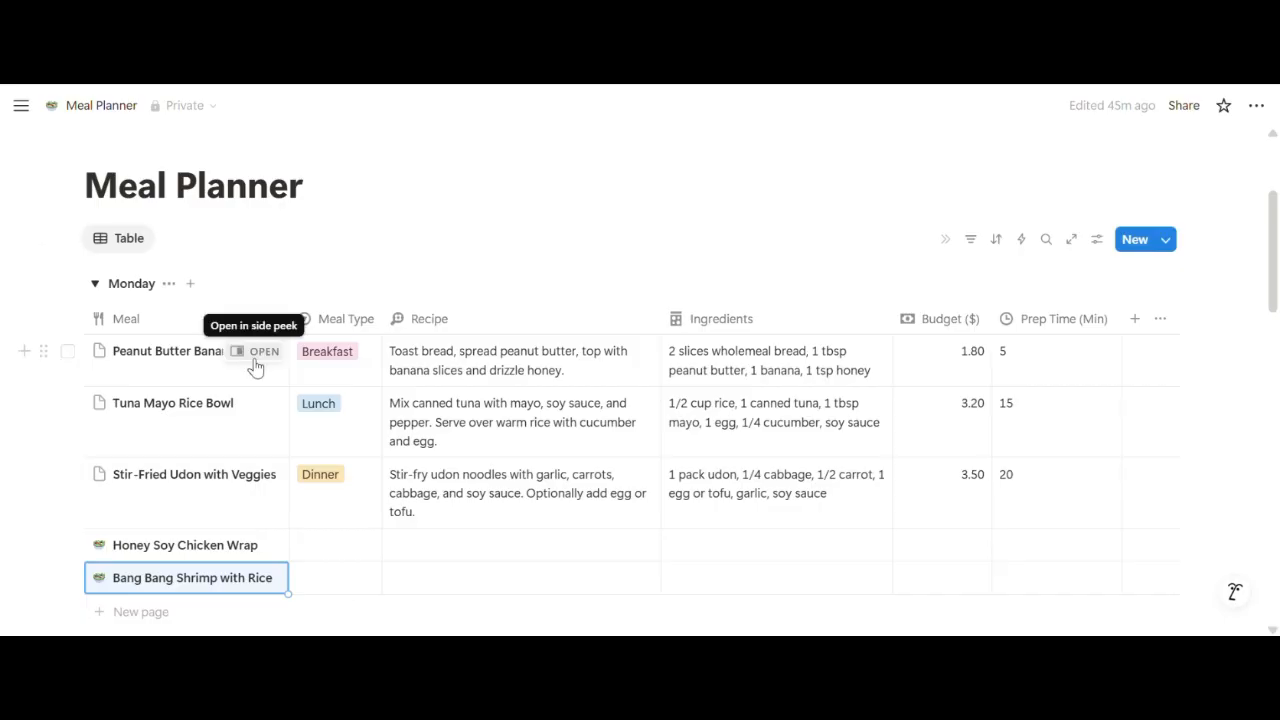
# Step: Apply the "New page" template to the existing Peanut Butter Banana Toast entry
pyautogui.click(255, 365)
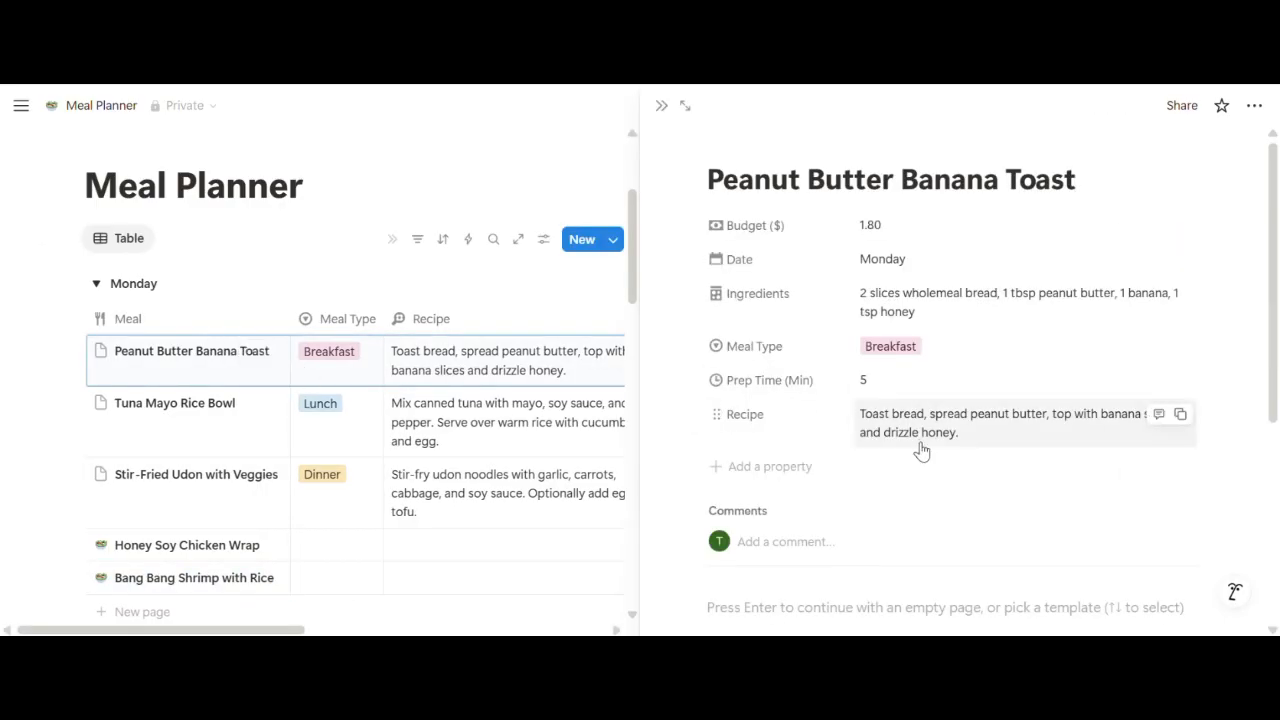
pyautogui.scroll(-4, 880, 440)
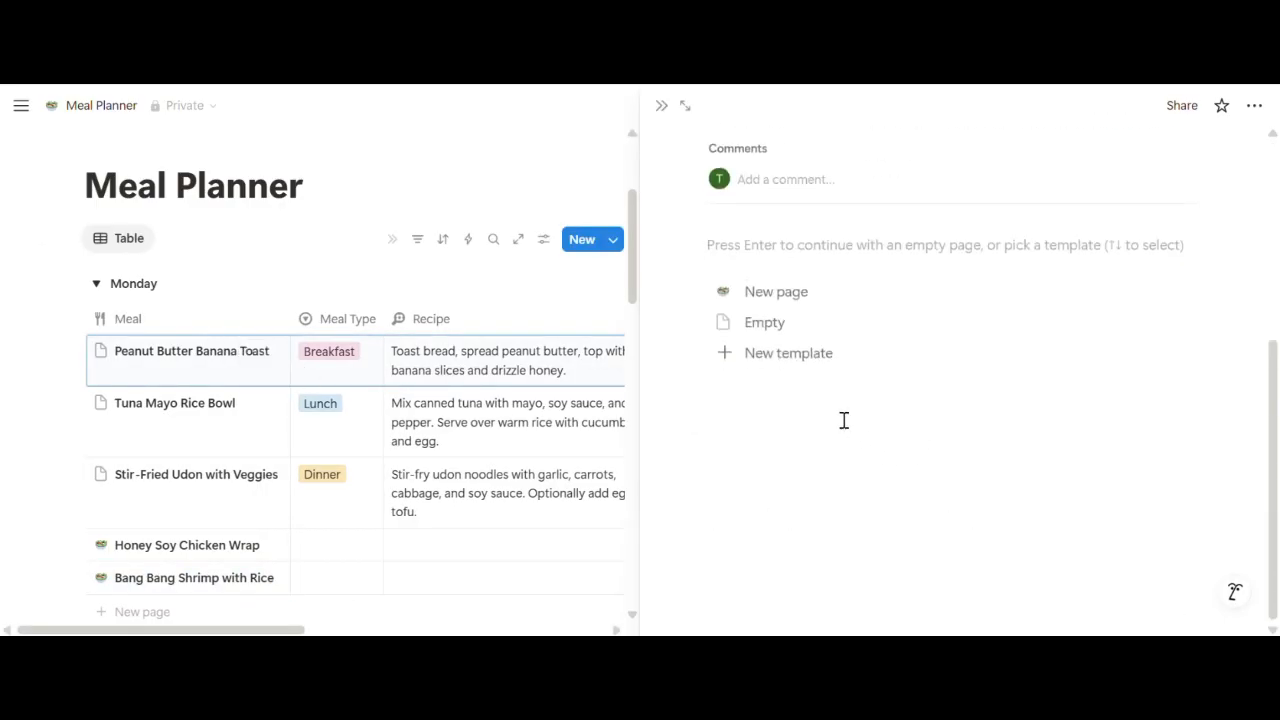
pyautogui.click(781, 296)
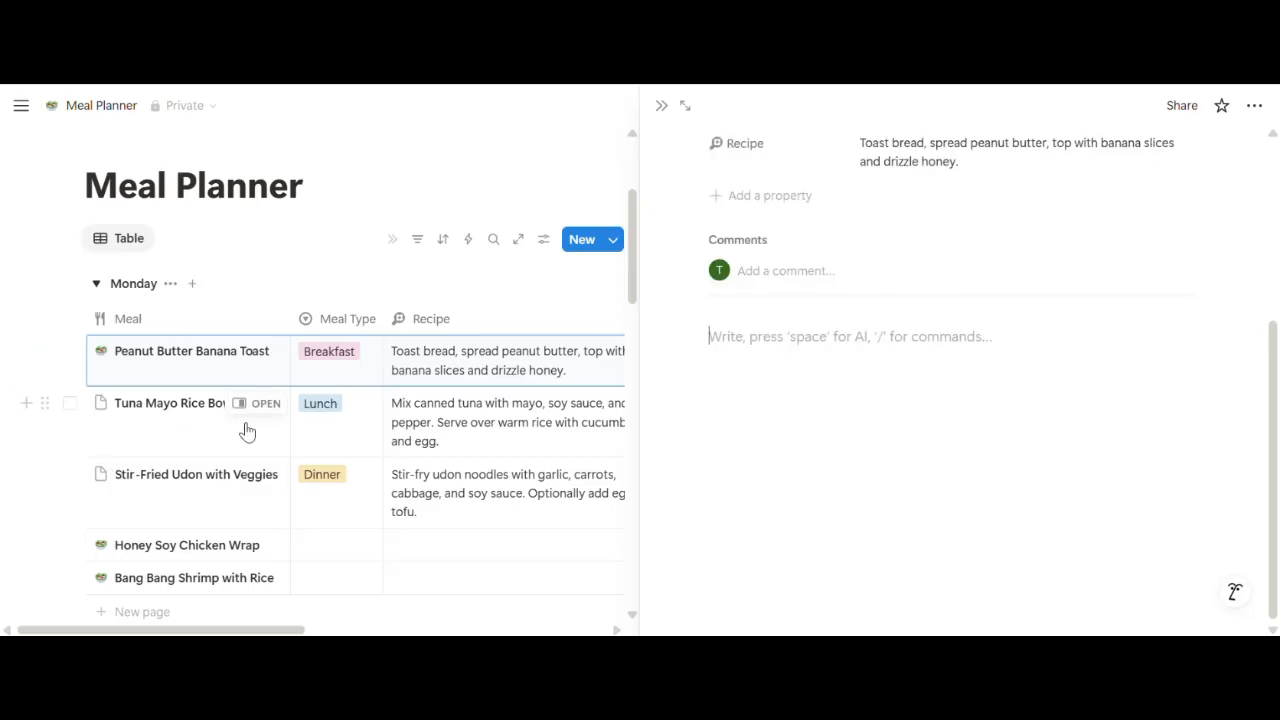
# Step: Apply the "New page" template to the Tuna Mayo Rice Bowl and Stir-Fried Udon with Veggies entries
pyautogui.click(258, 410)
pyautogui.scroll(-4, 809, 463)
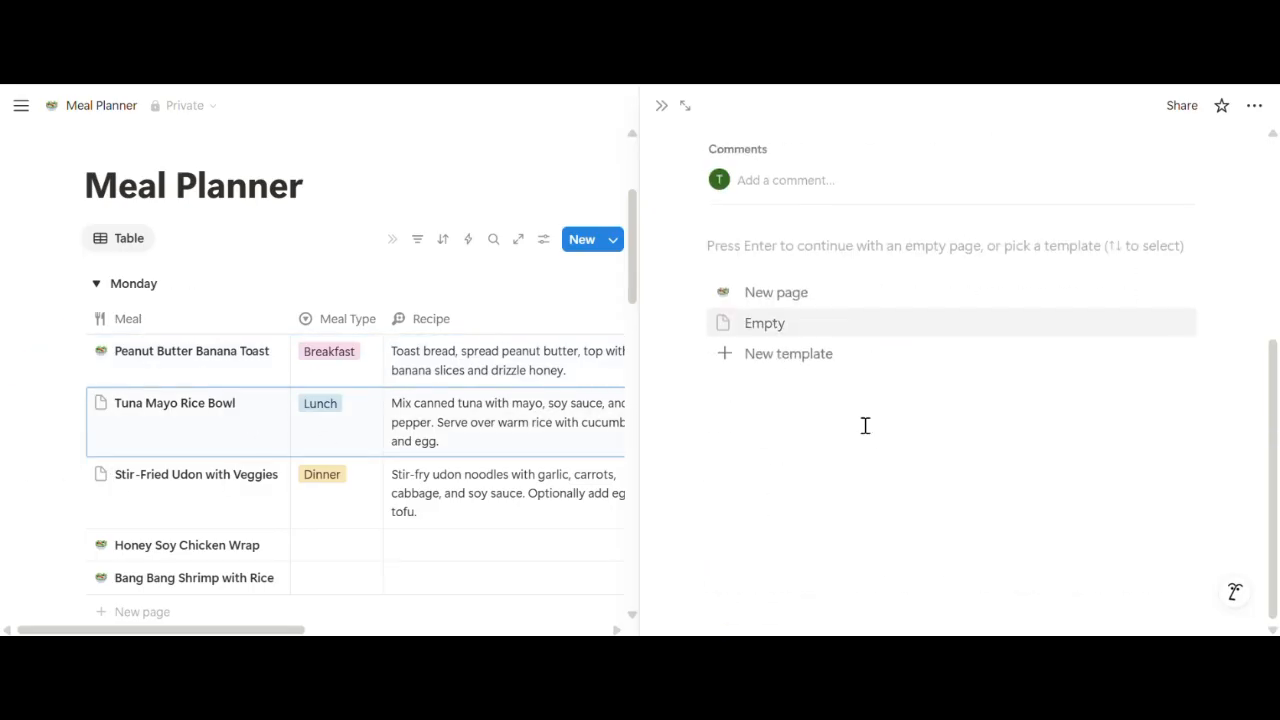
pyautogui.click(792, 303)
pyautogui.click(272, 490)
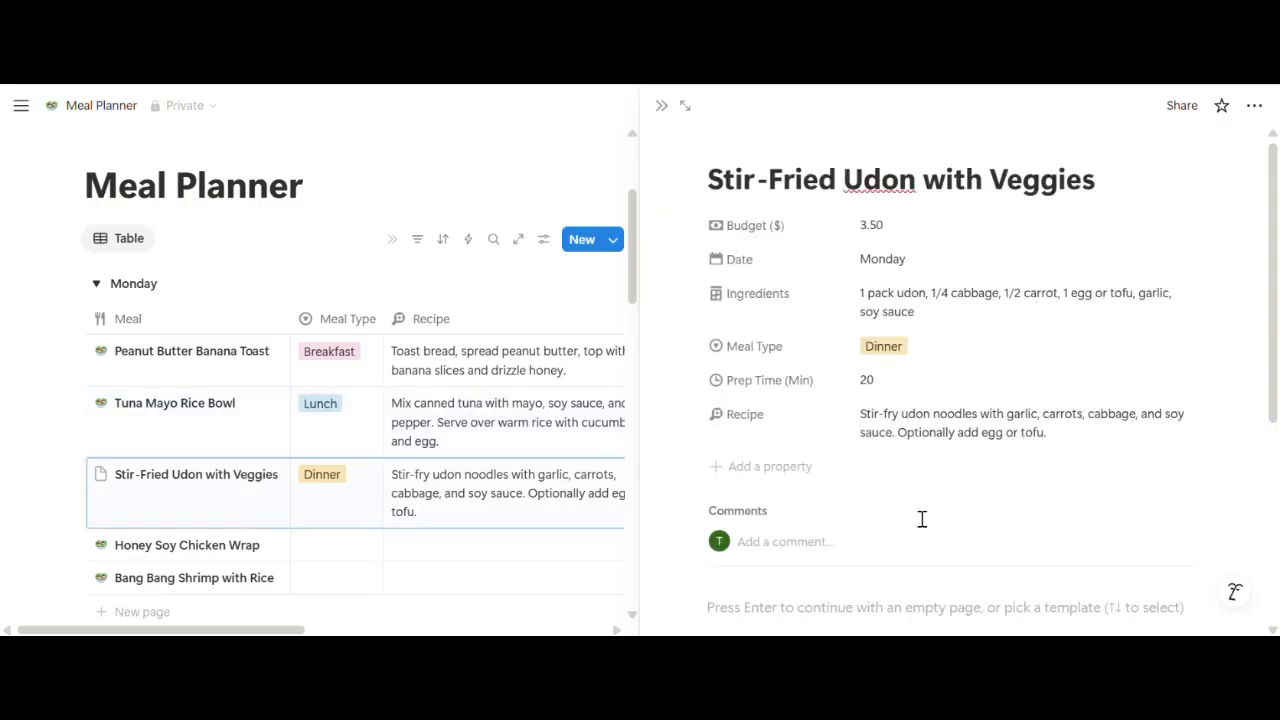
pyautogui.scroll(-4, 920, 517)
pyautogui.click(799, 364)
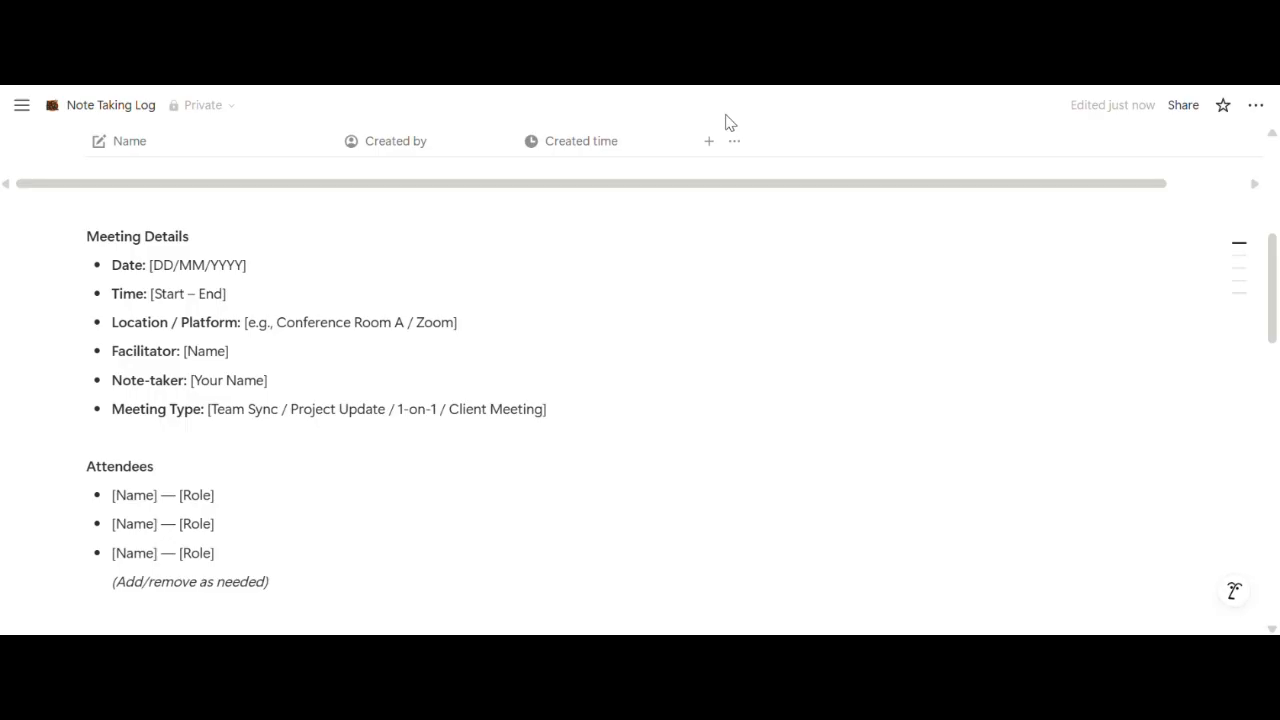
# Step: In the Note Taking Log page, insert a callout below the Meeting Details line with the text "Meeting Details"
pyautogui.click(245, 238)
pyautogui.press('Return')
pyautogui.write('/c')
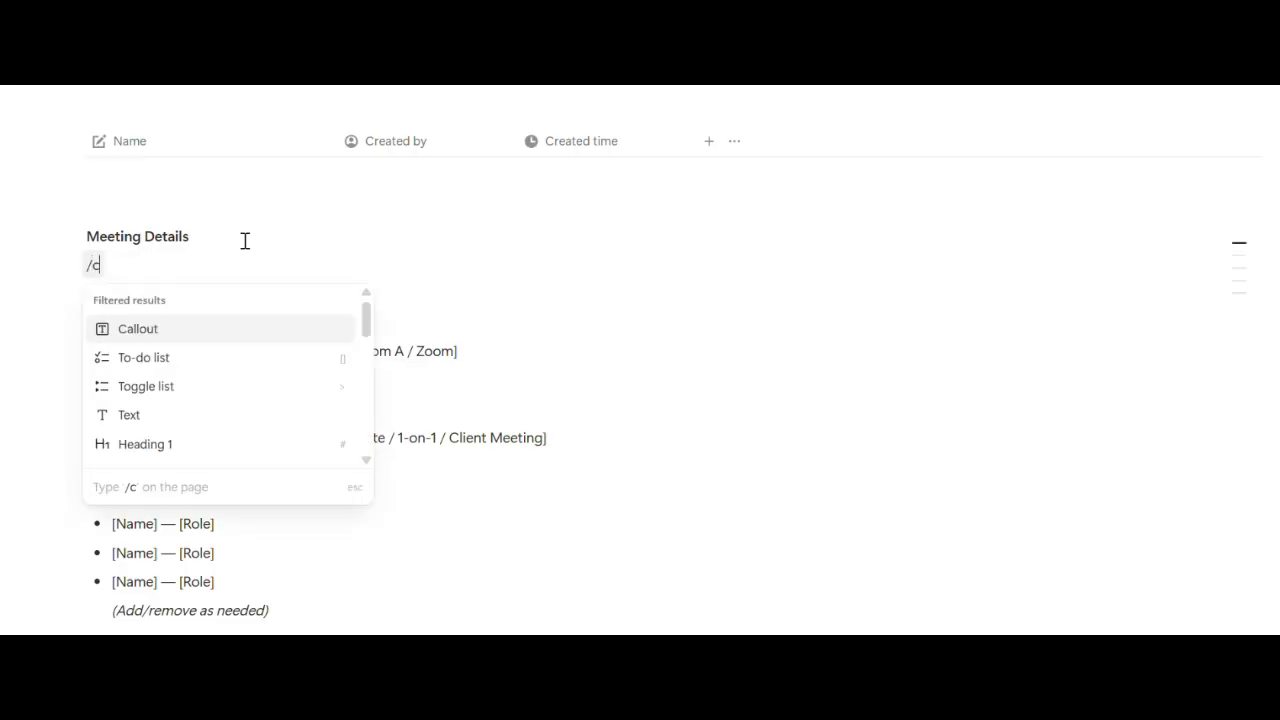
pyautogui.write('allout')
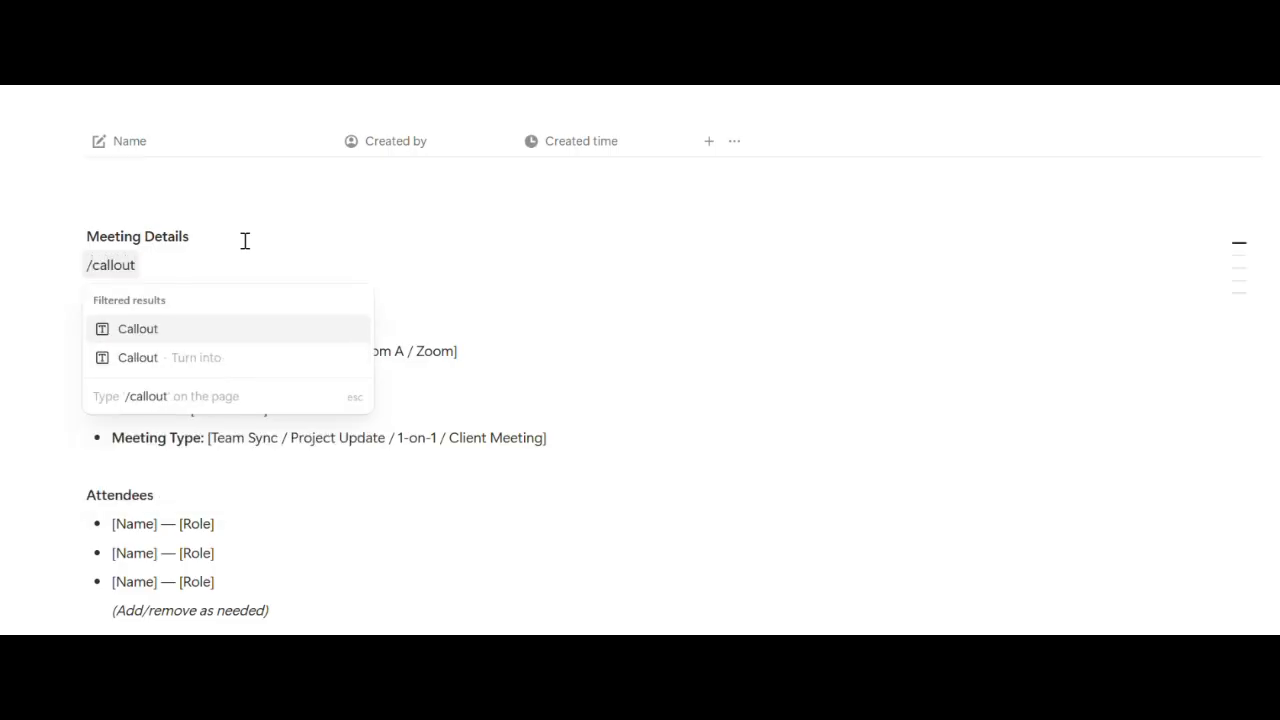
pyautogui.click(291, 336)
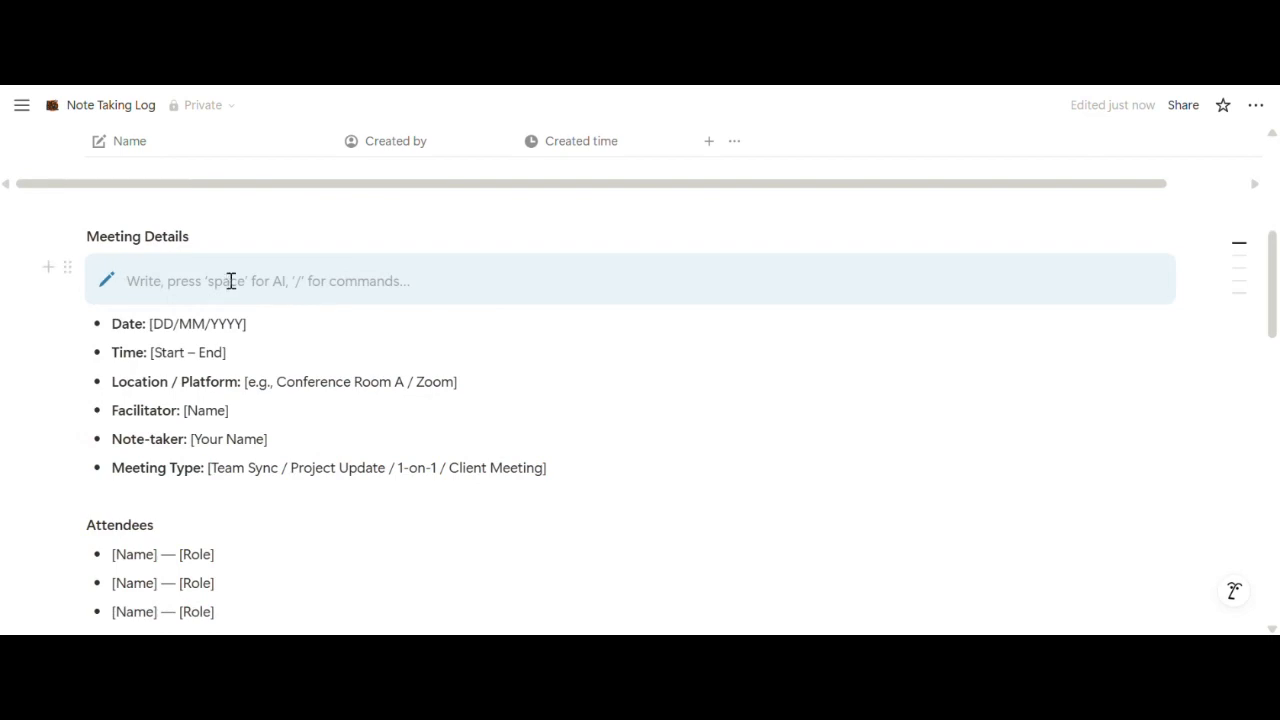
pyautogui.write('Meeting Details')
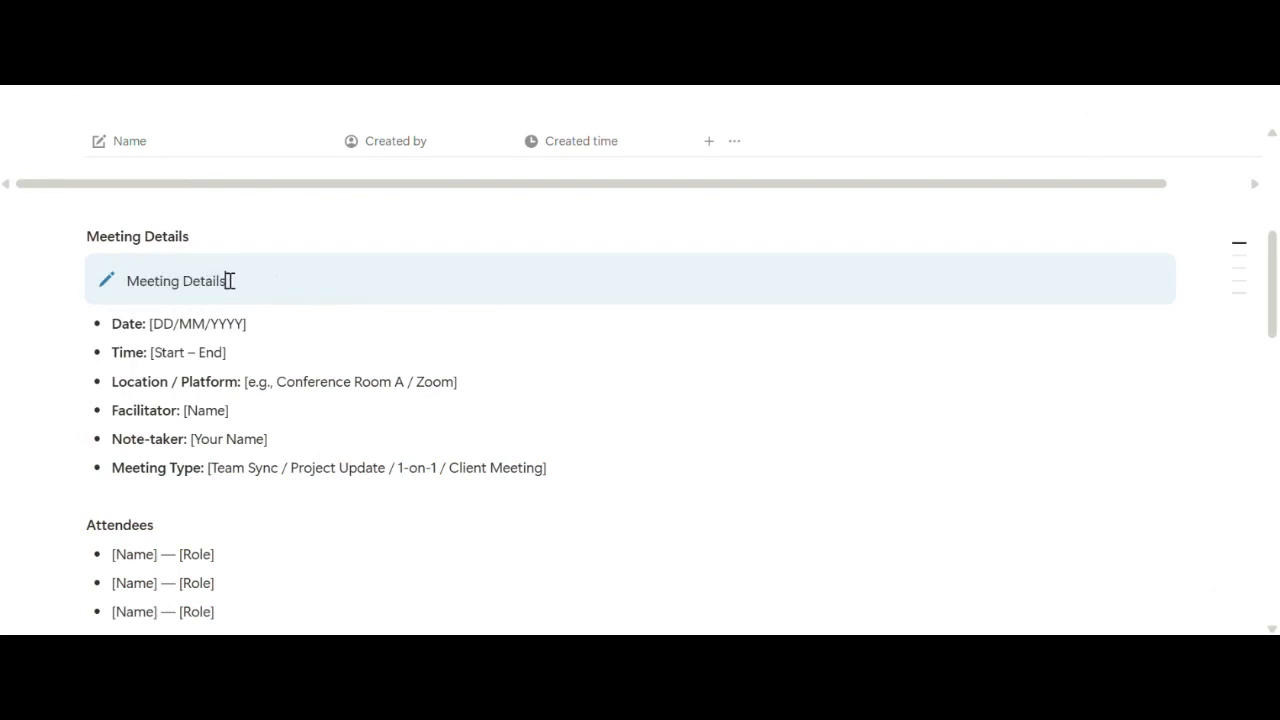
# Step: Turn the "Meeting Details" text inside the callout into a Heading 1
pyautogui.moveTo(126, 281); pyautogui.dragTo(466, 260)
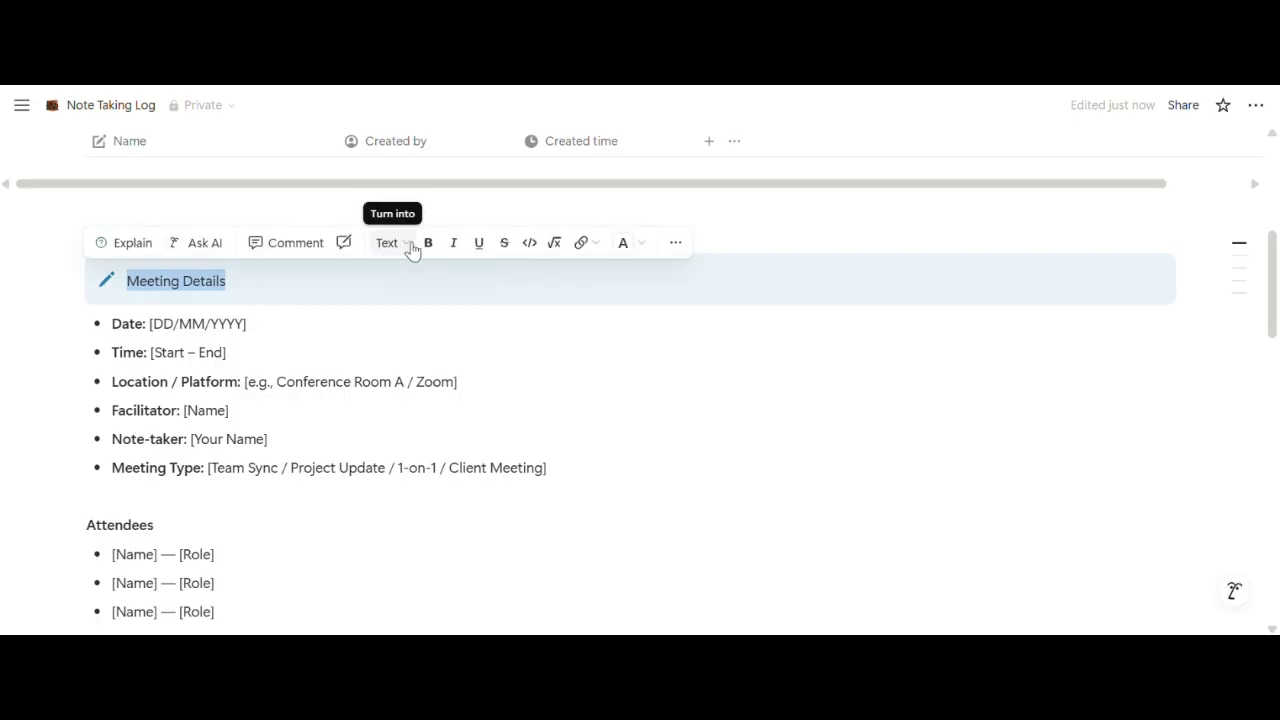
pyautogui.click(390, 243)
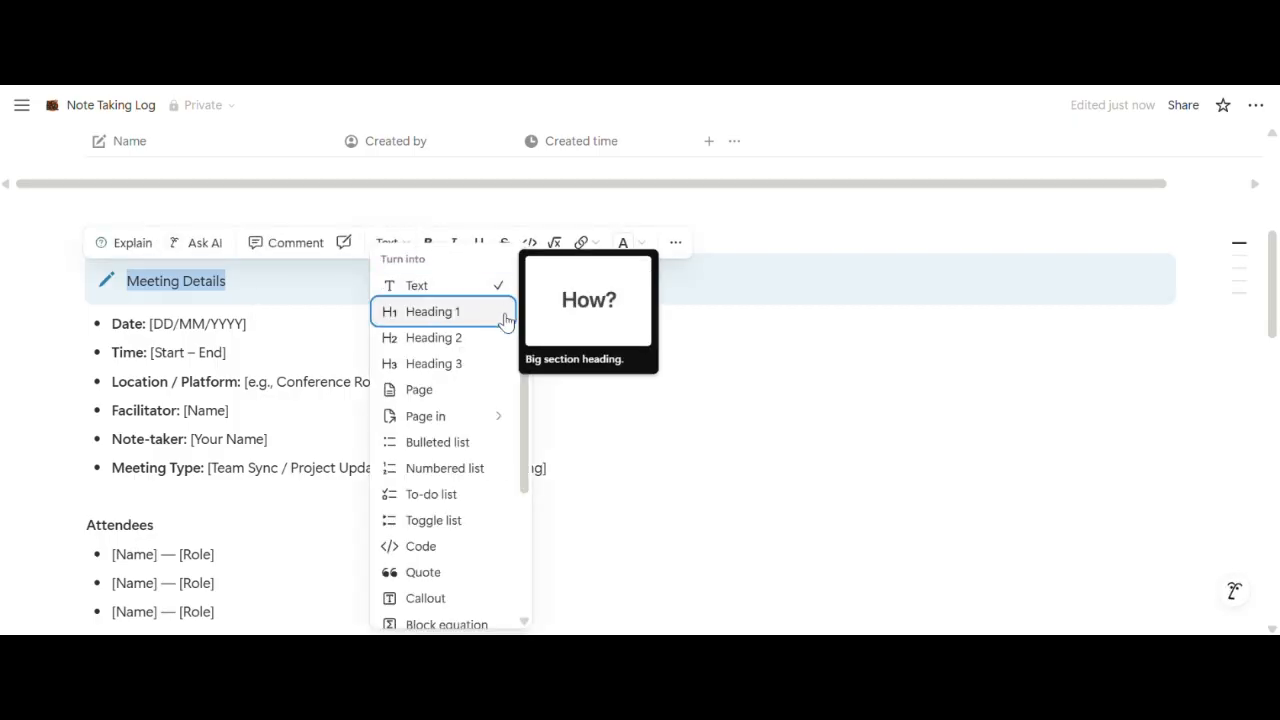
pyautogui.click(507, 320)
pyautogui.click(446, 370)
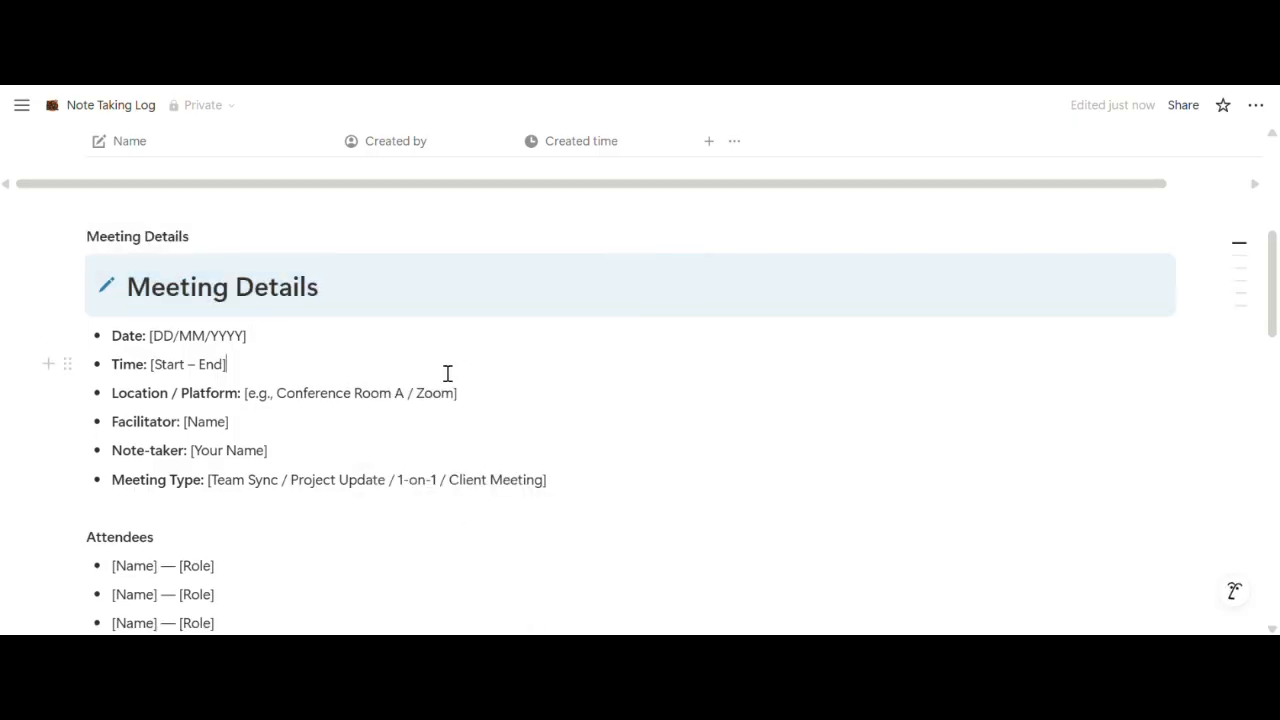
# Step: Browse the emojis and built-in icons and change the callout's icon to the blue pencil-in-square icon
pyautogui.click(106, 287)
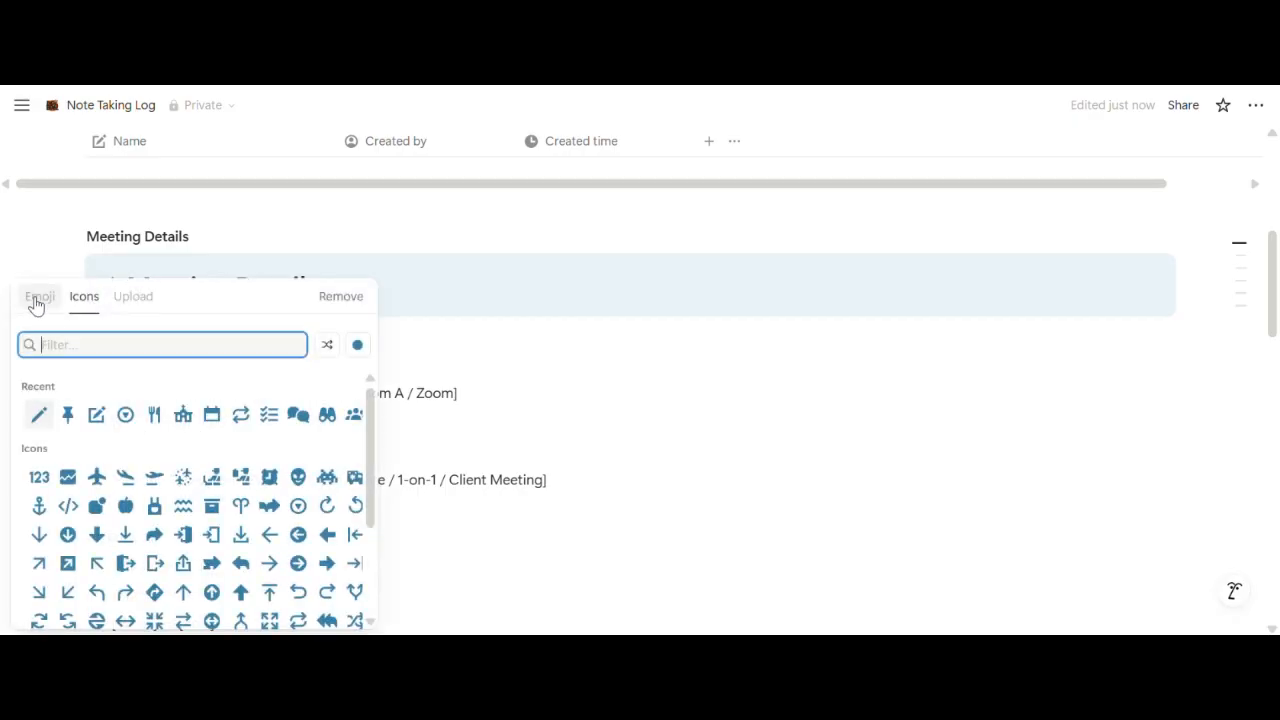
pyautogui.click(37, 296)
pyautogui.scroll(-5, 165, 425)
pyautogui.scroll(5, 165, 425)
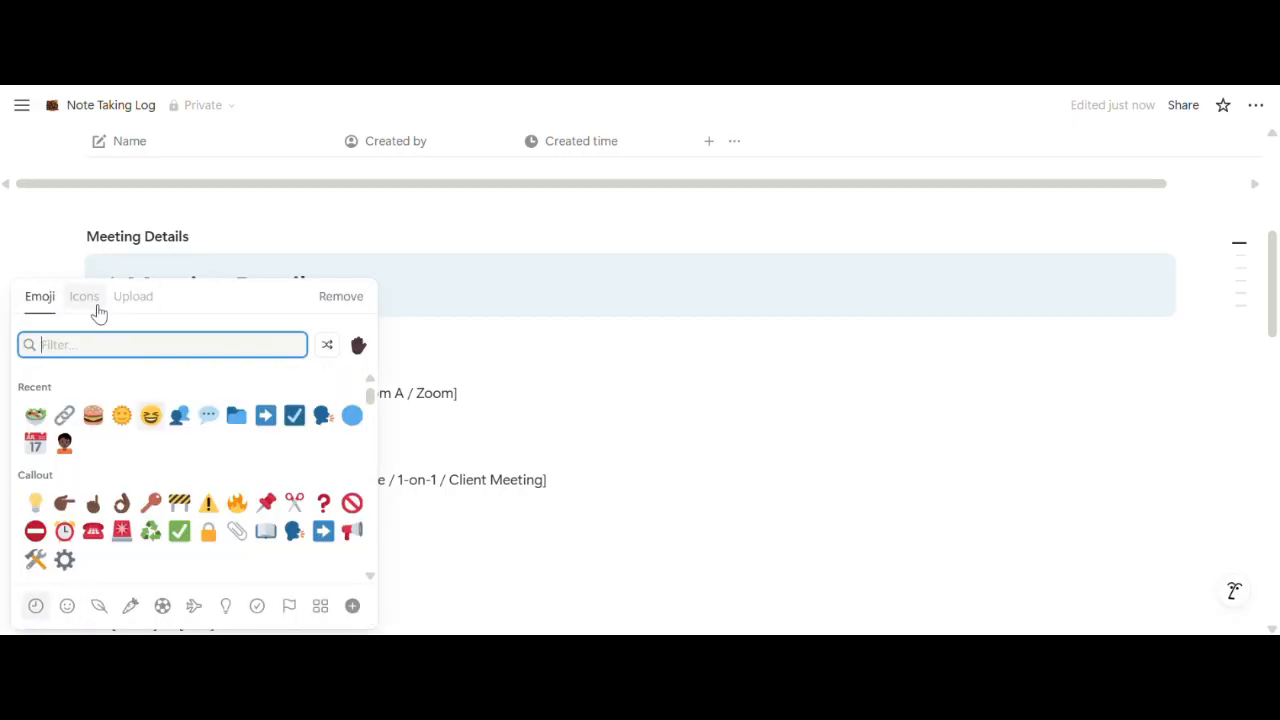
pyautogui.click(86, 298)
pyautogui.scroll(-3, 190, 435)
pyautogui.scroll(-5, 188, 436)
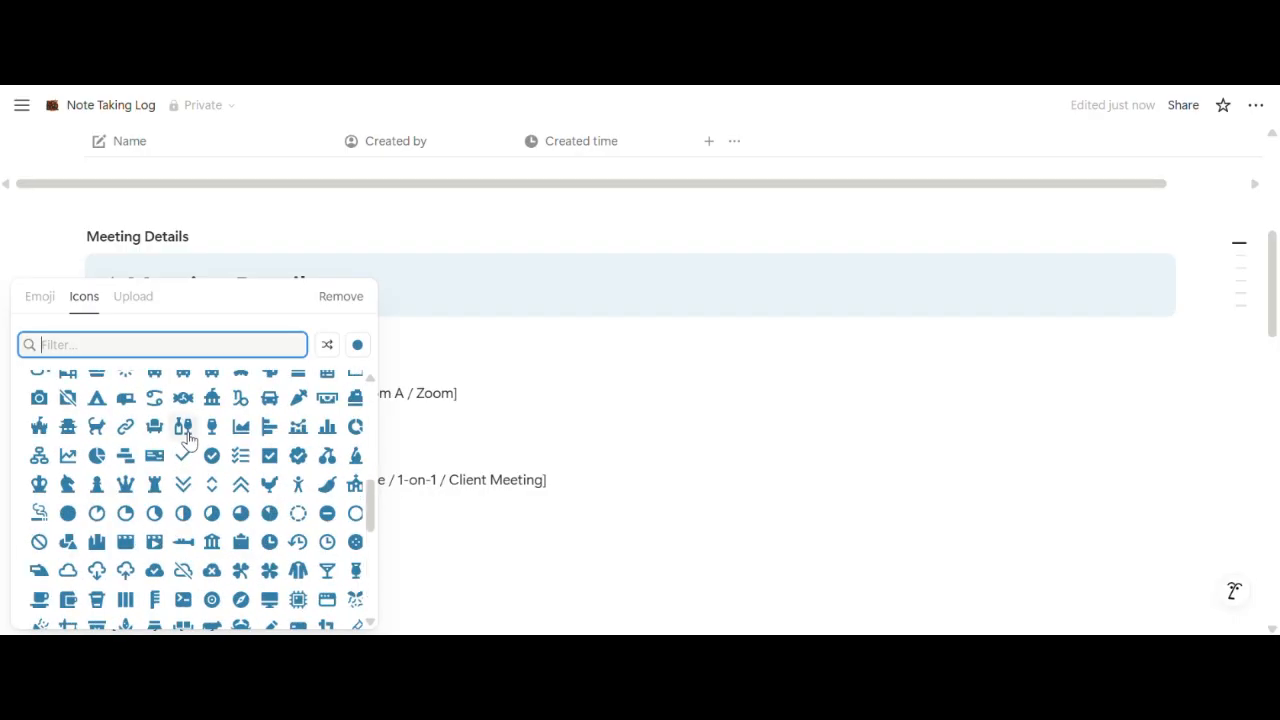
pyautogui.scroll(10, 195, 434)
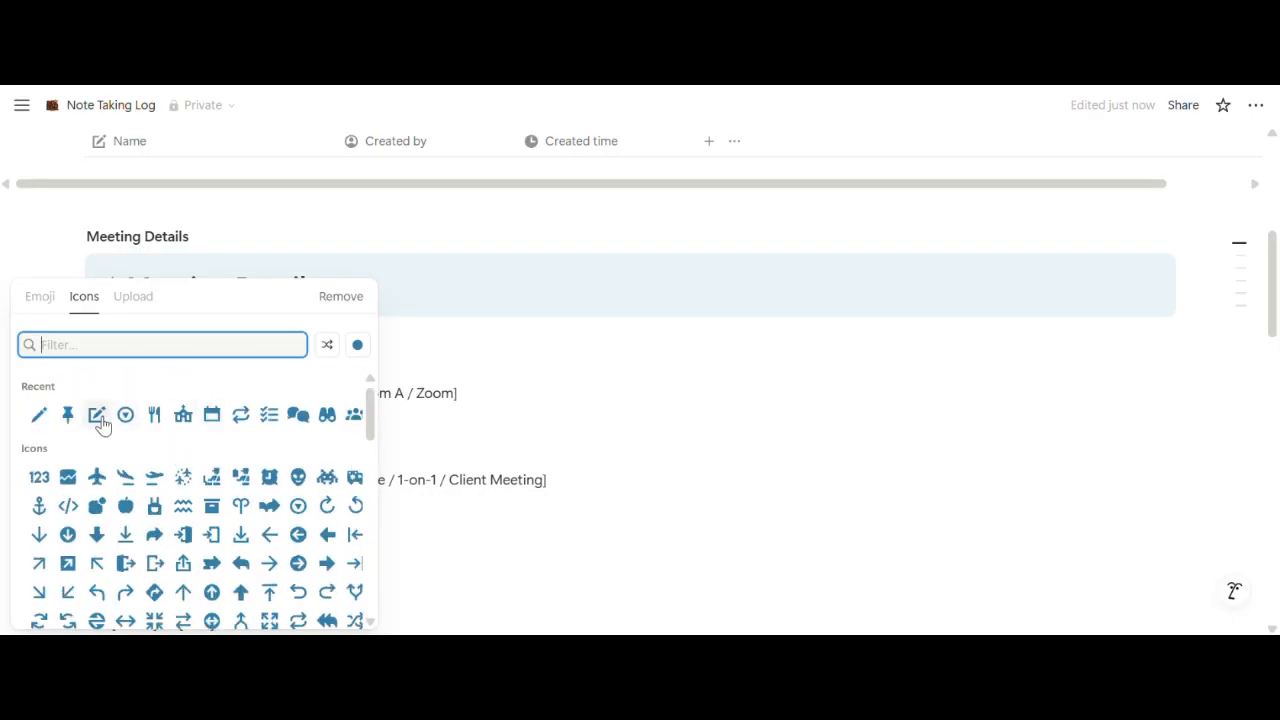
pyautogui.click(96, 415)
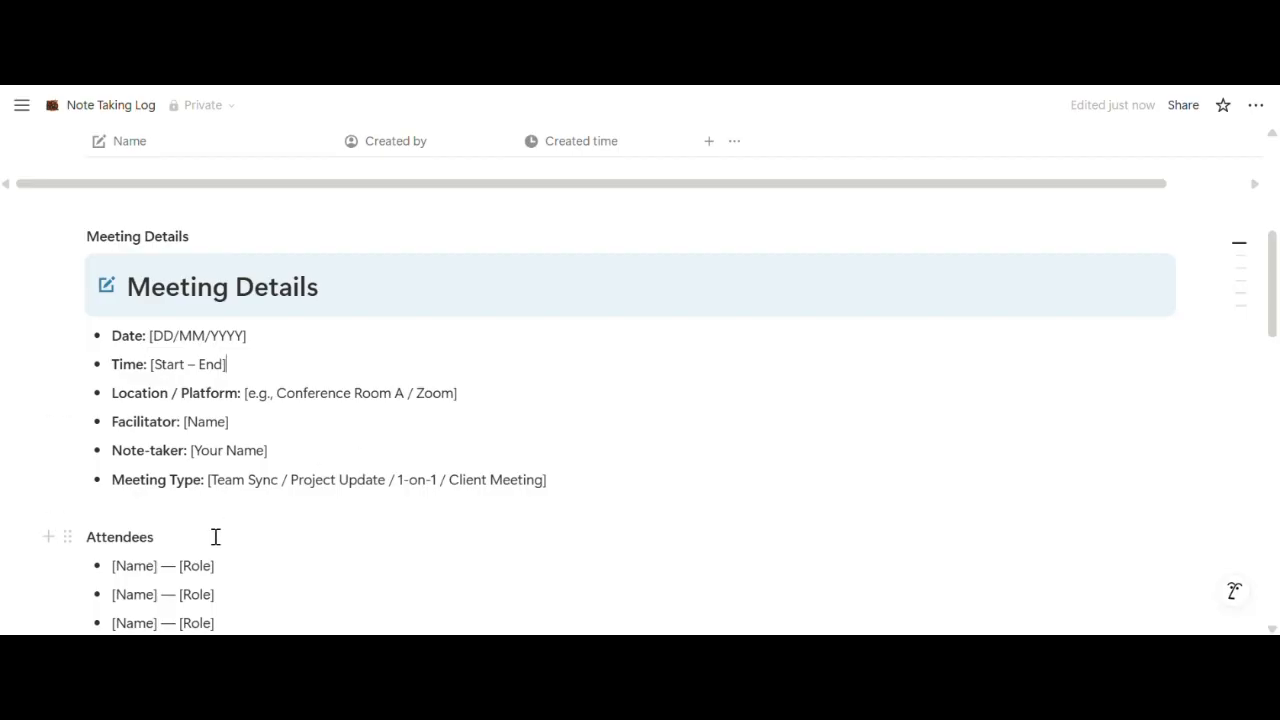
# Step: Insert an empty Heading 2 block directly below the Attendees line in the Note Taking Log page
pyautogui.click(214, 537)
pyautogui.press('Return')
pyautogui.write('/')
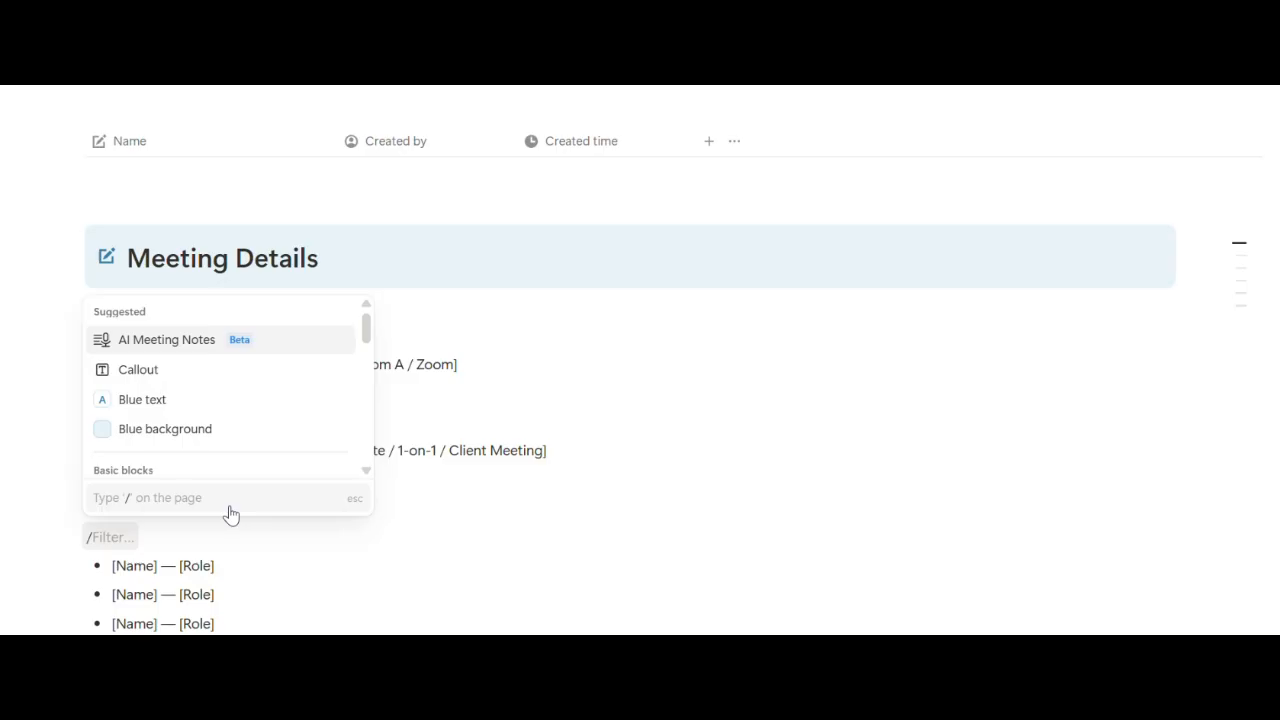
pyautogui.write('heading')
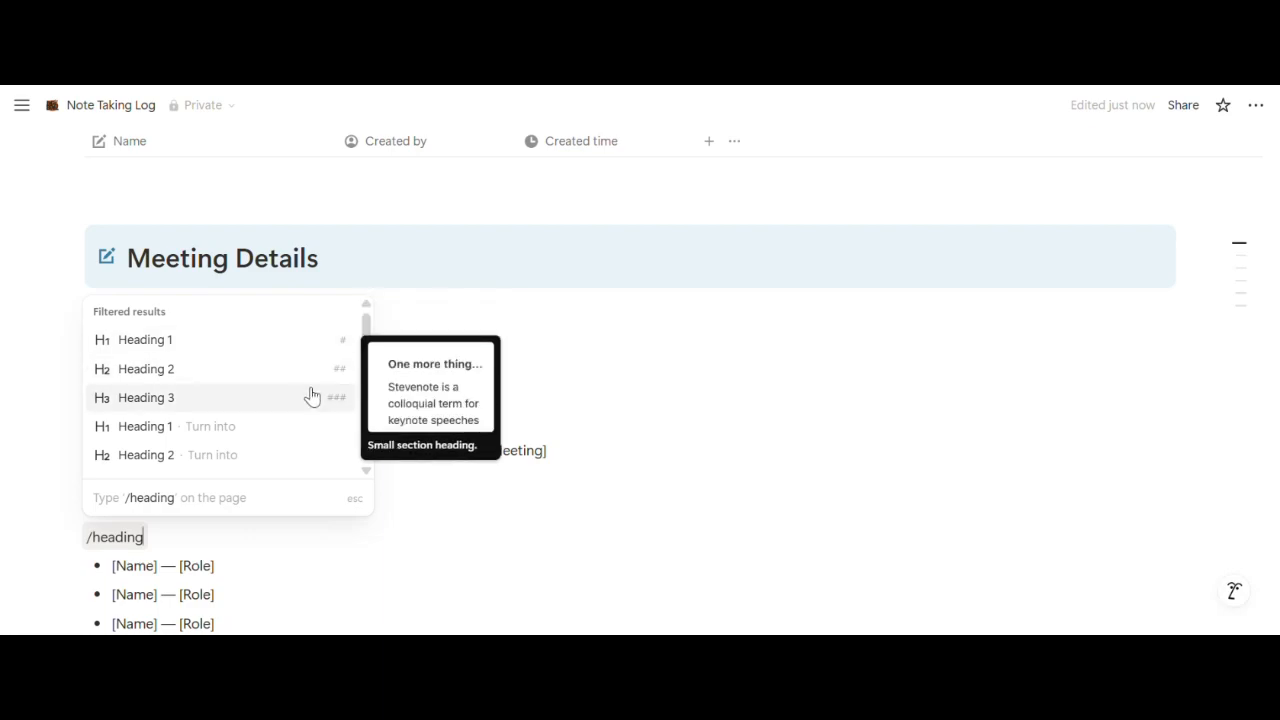
pyautogui.click(313, 370)
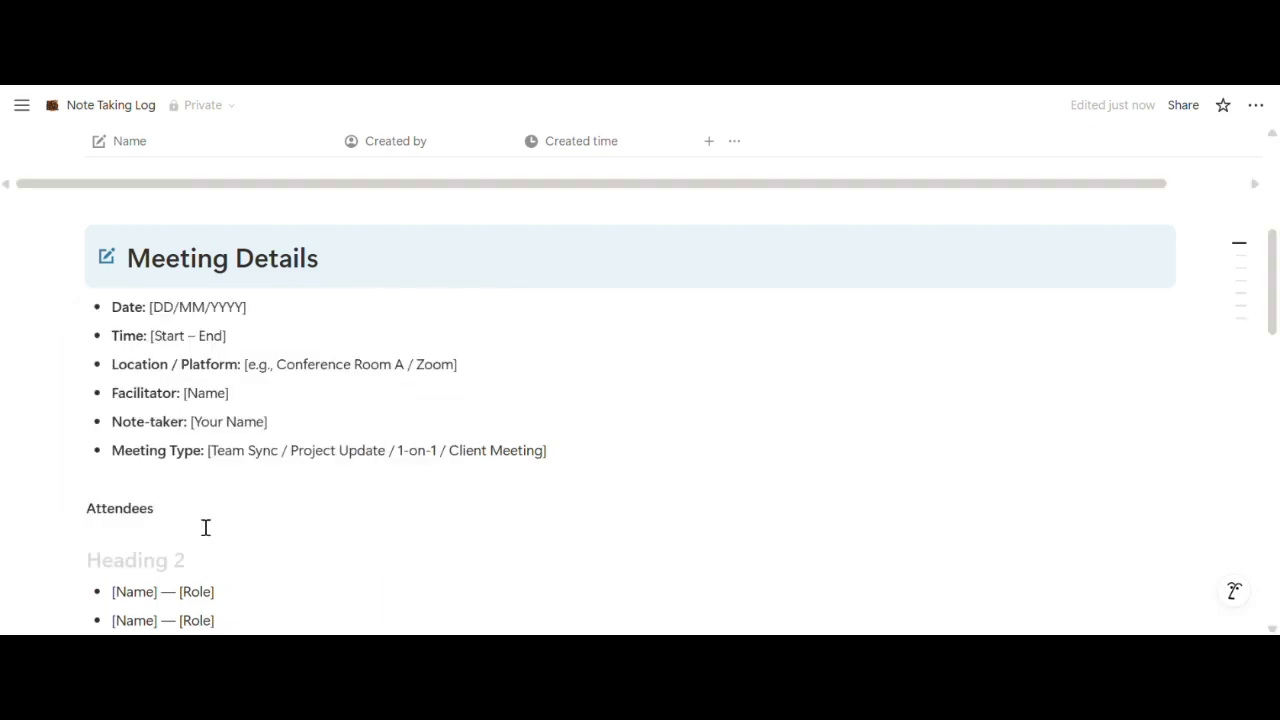
# Step: Fill the new heading with the busts in silhouette emoji, found by searching "group", followed by the text "Attendees"
pyautogui.write(':')
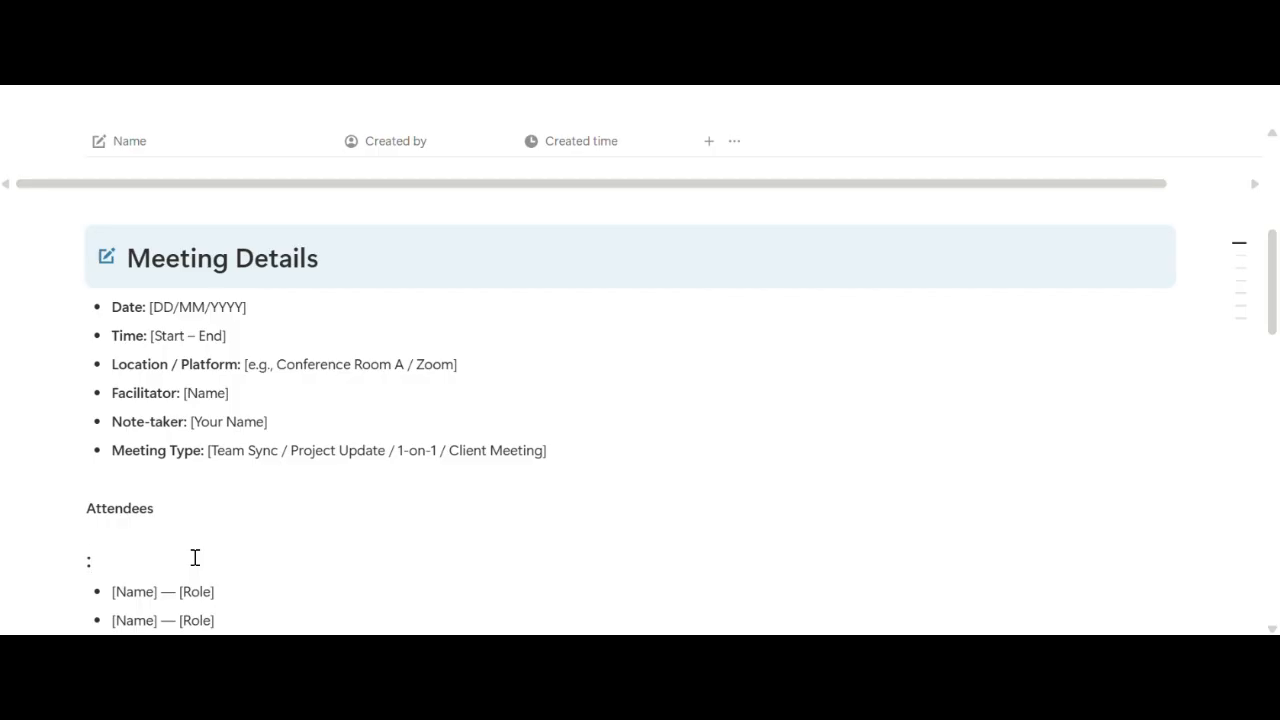
pyautogui.write('group')
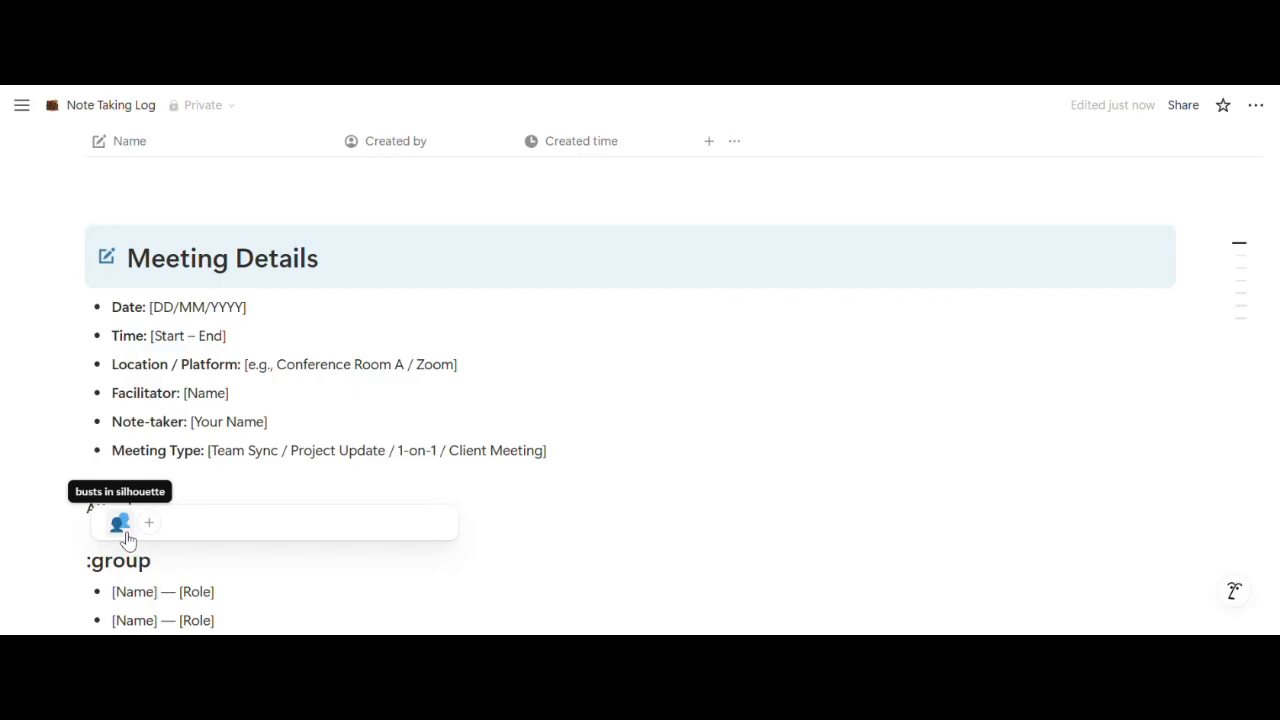
pyautogui.click(122, 530)
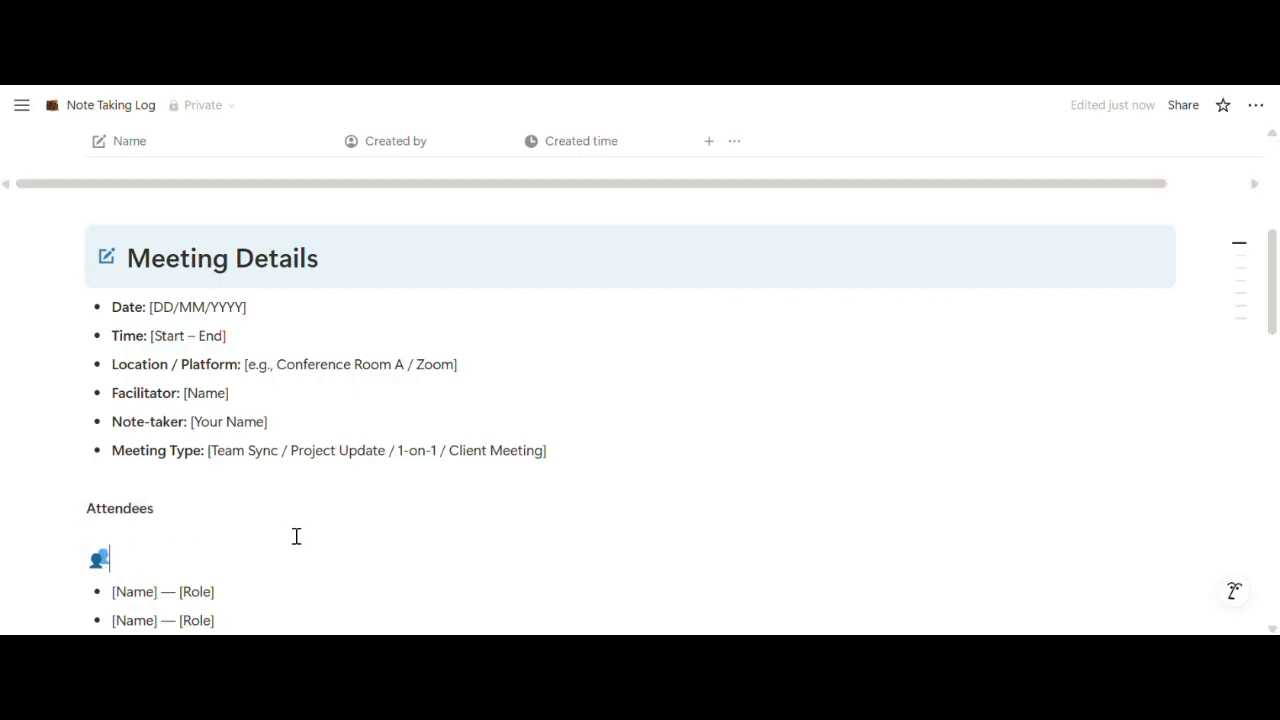
pyautogui.write('Attendees')
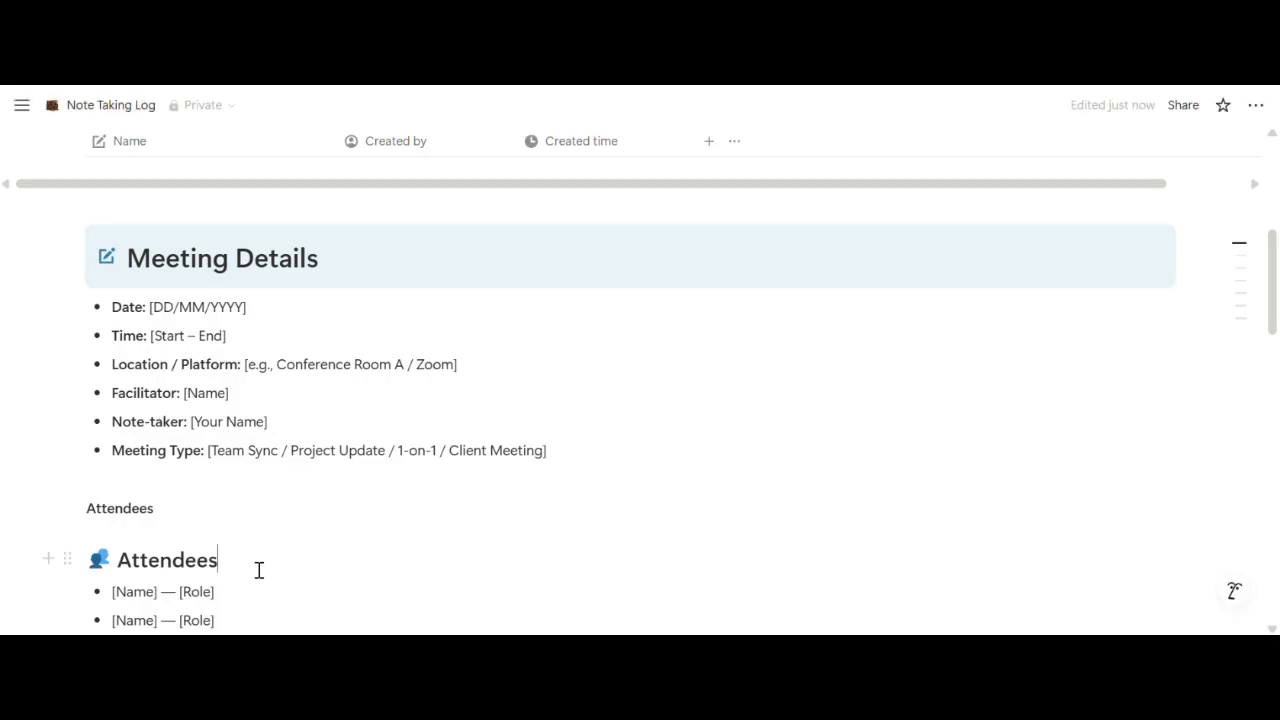
# Step: Color the "Attendees" heading text blue and give the whole heading block a blue background
pyautogui.moveTo(254, 565); pyautogui.dragTo(121, 564)
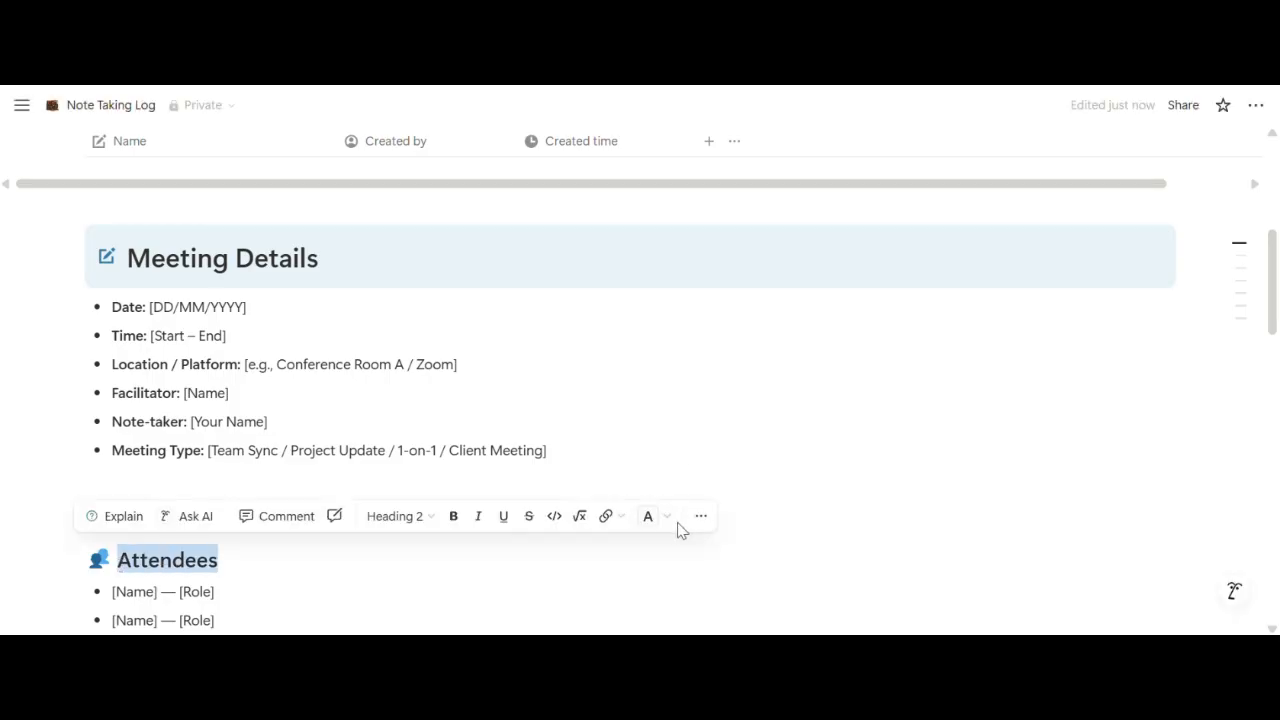
pyautogui.click(673, 530)
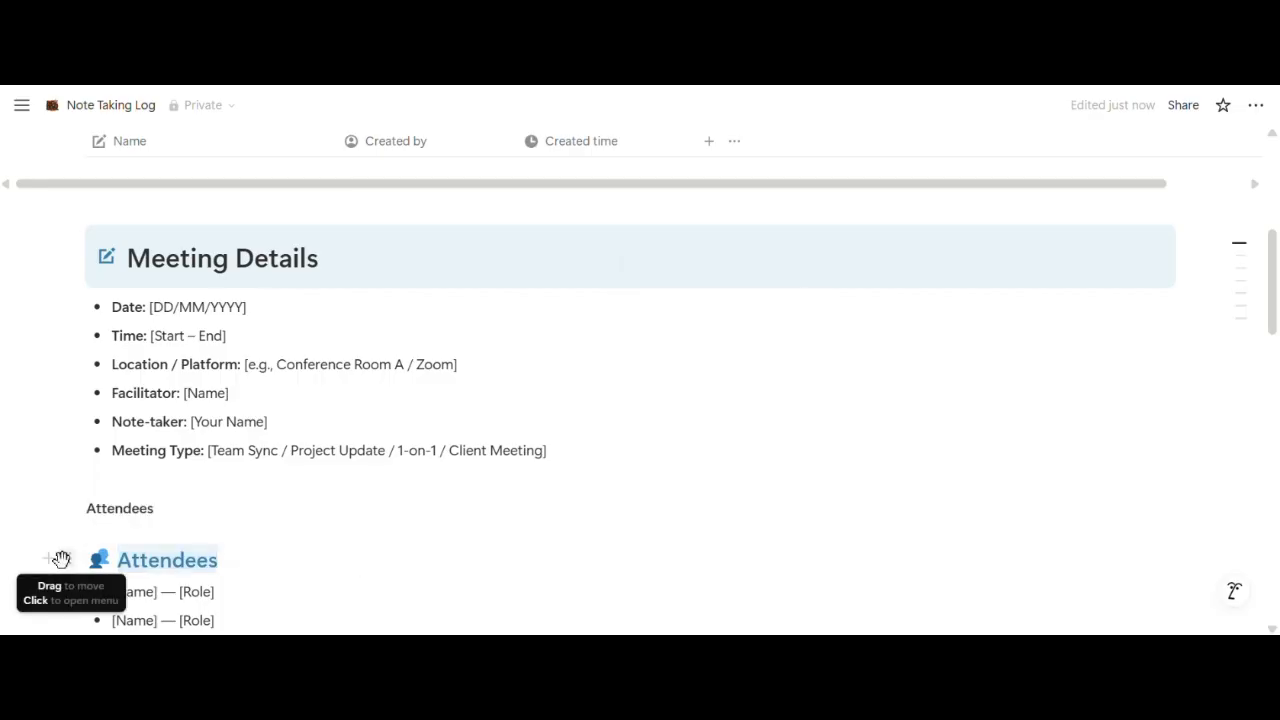
pyautogui.click(66, 559)
pyautogui.moveTo(289, 377)
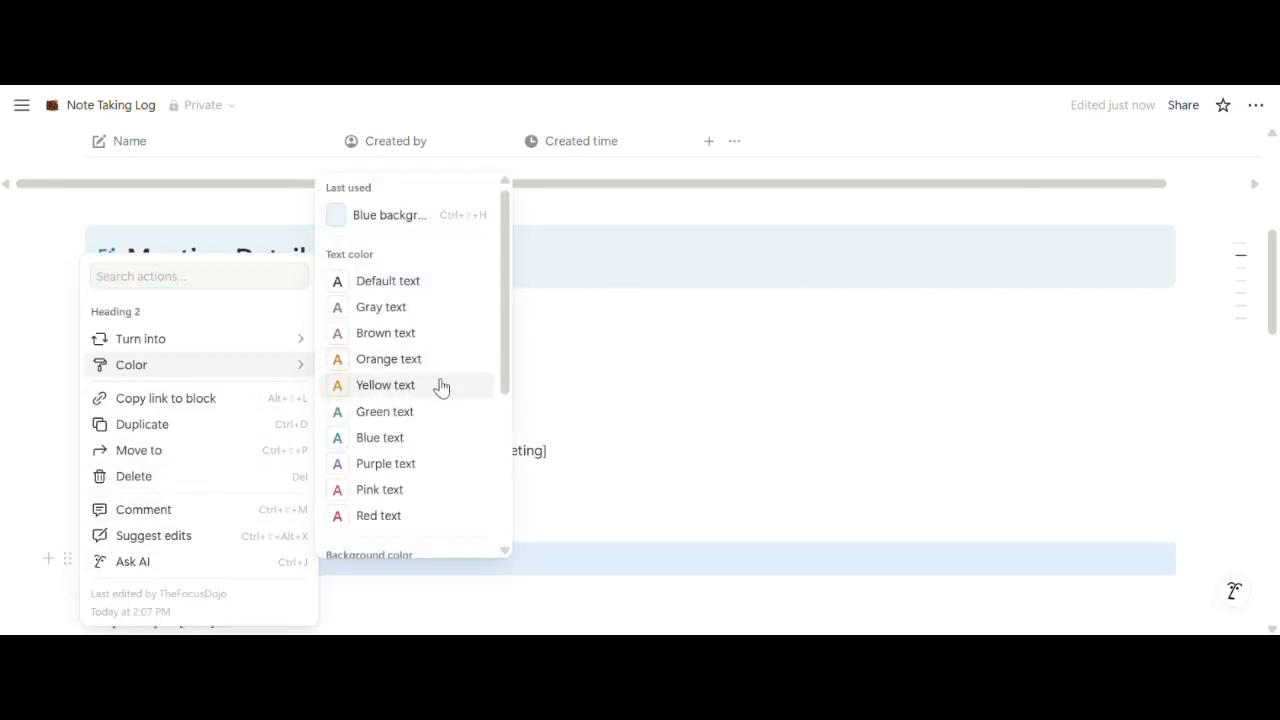
pyautogui.scroll(-3, 443, 386)
pyautogui.click(447, 466)
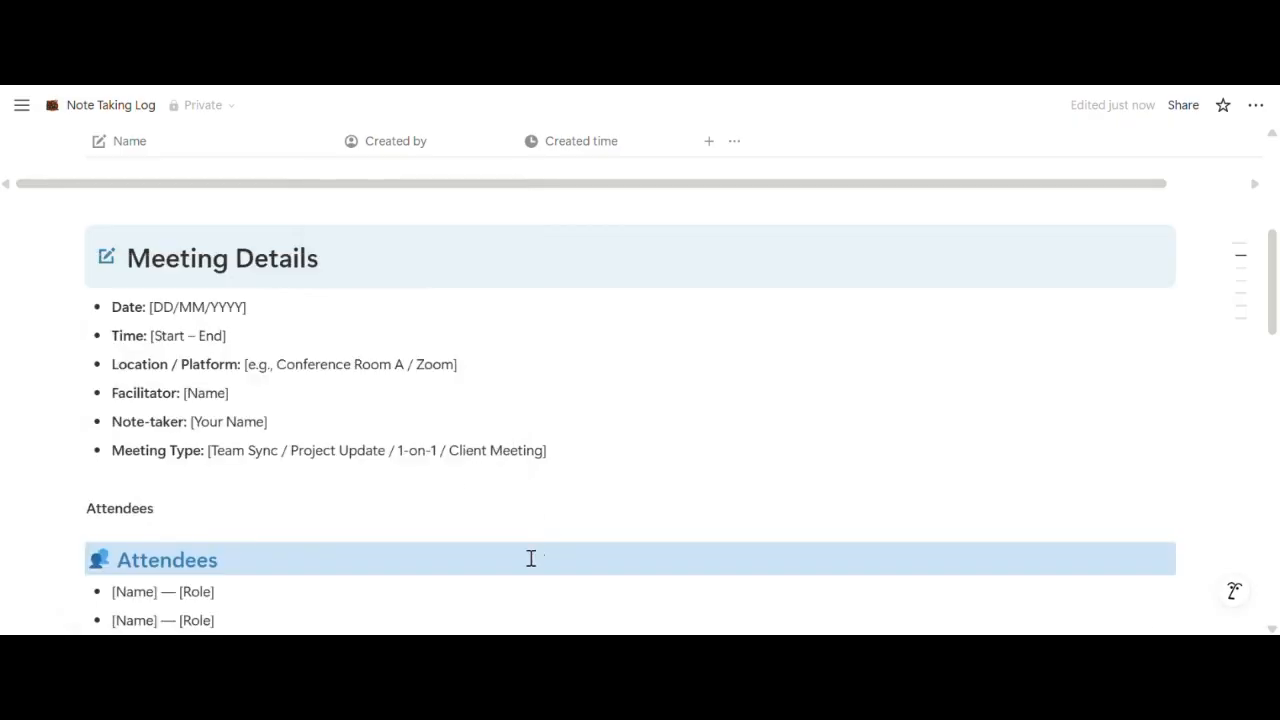